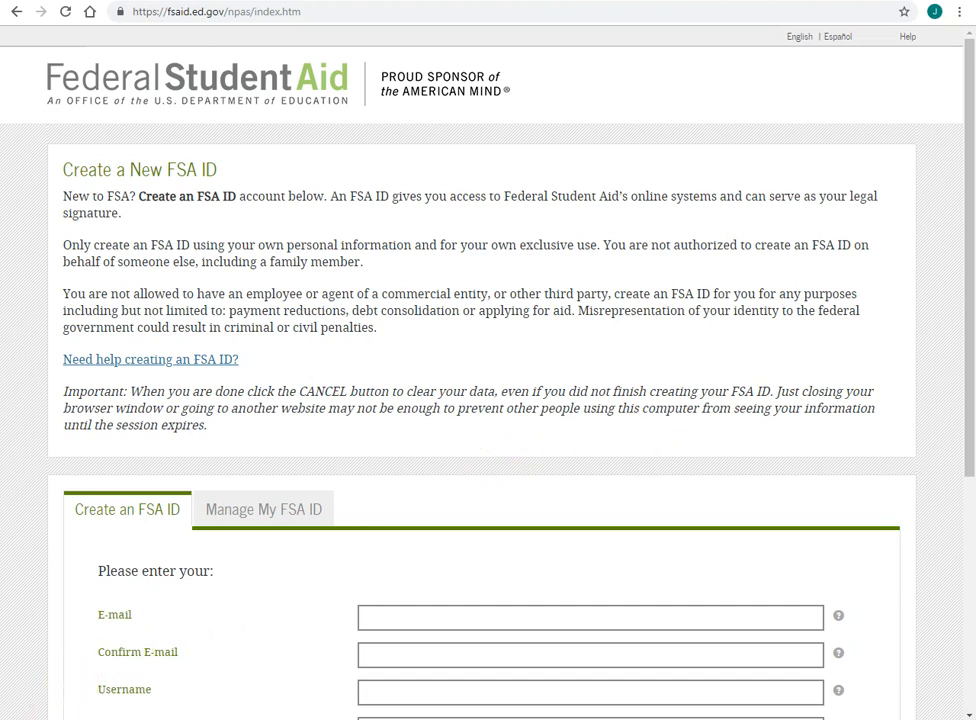
- Scroll down the Create a New FSA ID page to view the empty sign-up form
{"action": "scroll", "coordinate": [418, 60], "scroll_direction": "down", "scroll_amount": 3}
- Load fsaid.ed.gov and enter the account e-mail address in both e-mail fields
{"action": "left_click", "coordinate": [359, 12]}
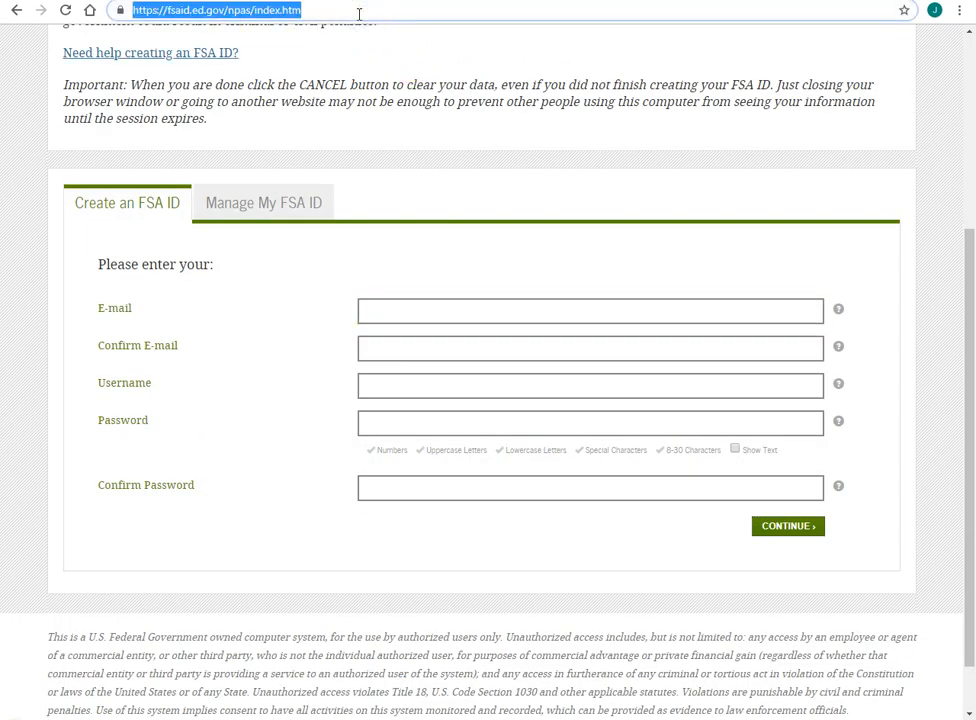
{"action": "type", "text": "fsaid"}
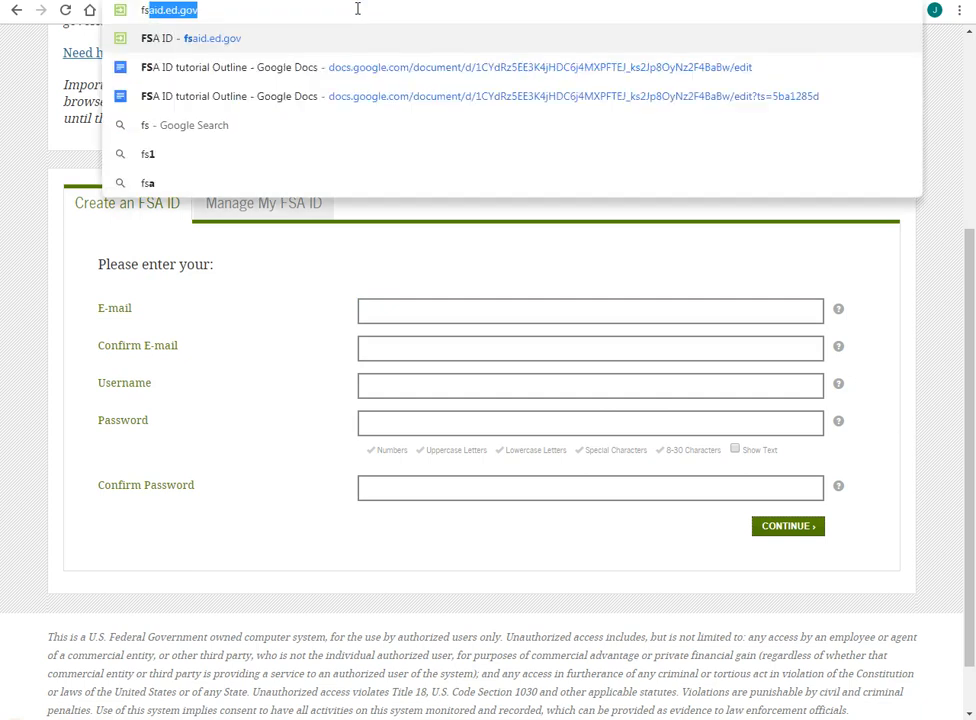
{"action": "type", "text": ".ed.go"}
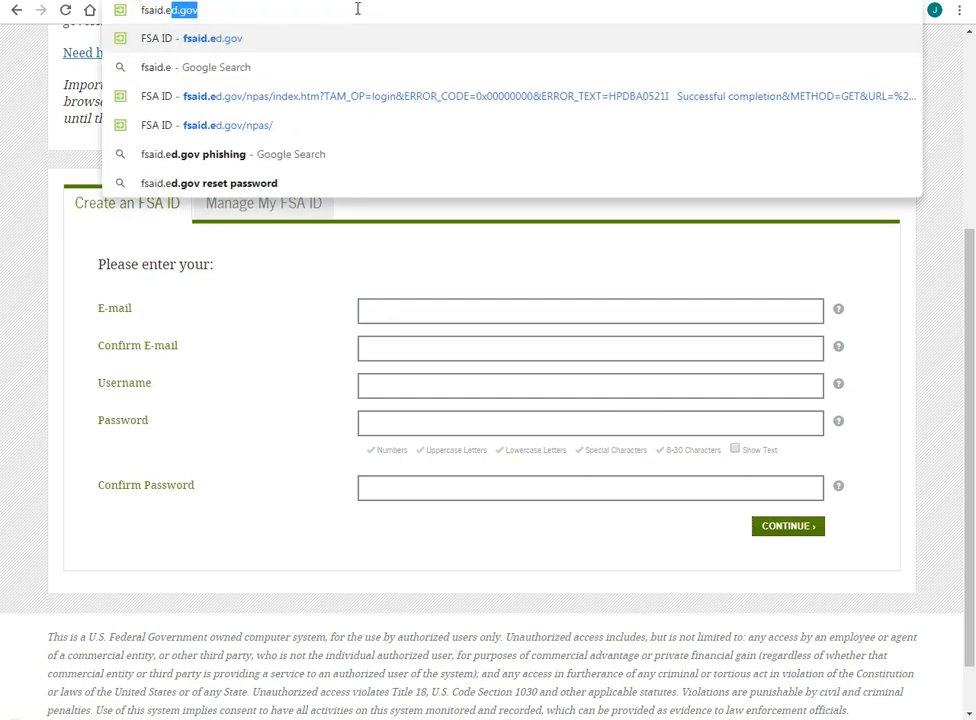
{"action": "key", "text": "Return"}
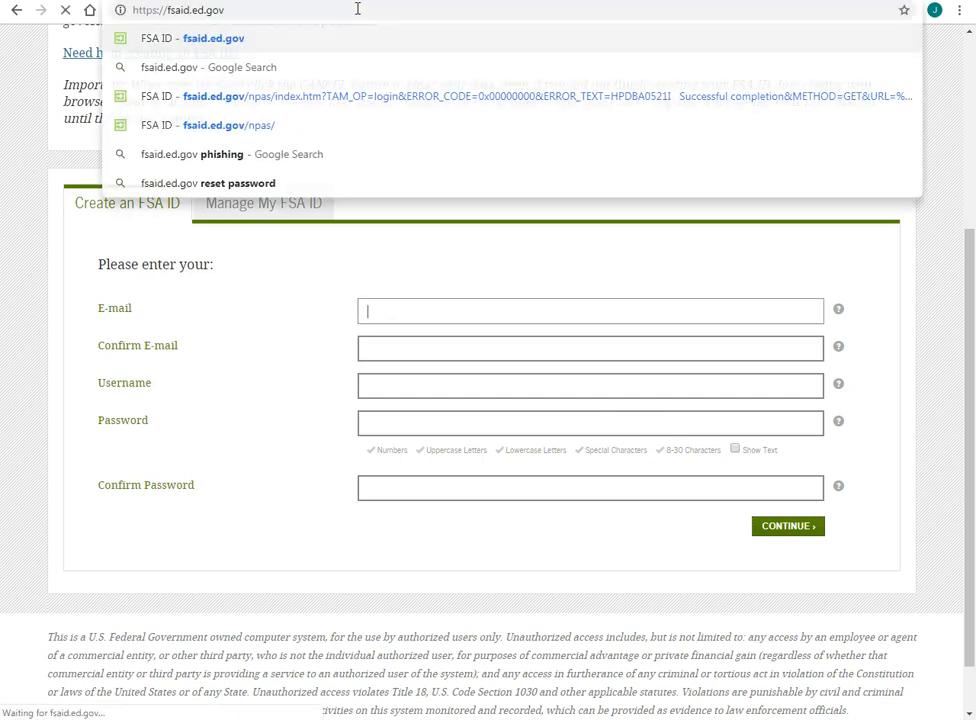
{"action": "left_click", "coordinate": [412, 386]}
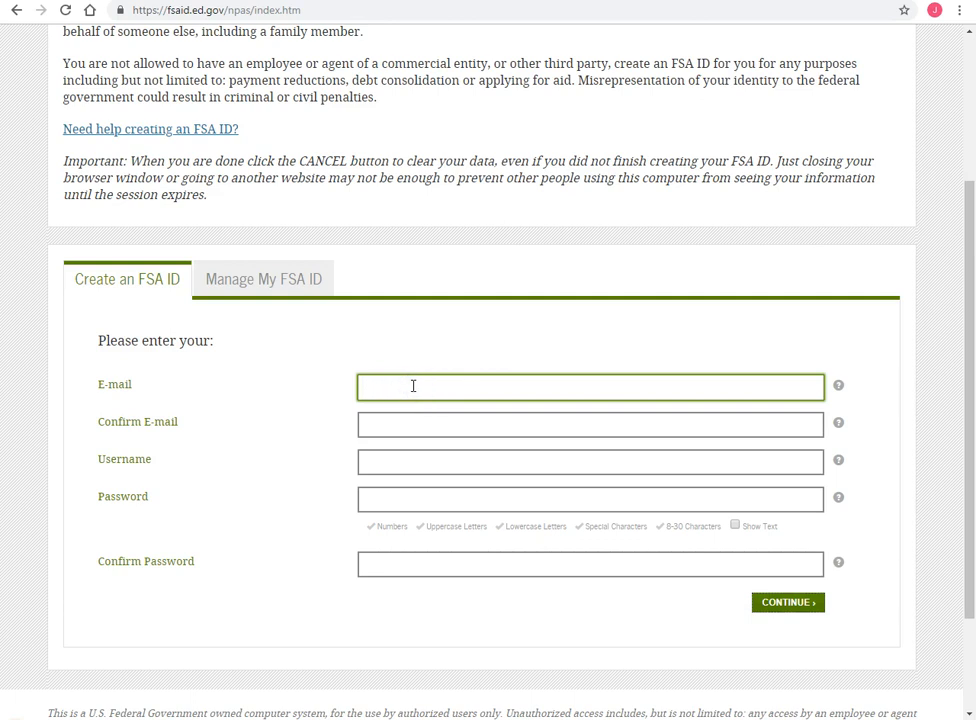
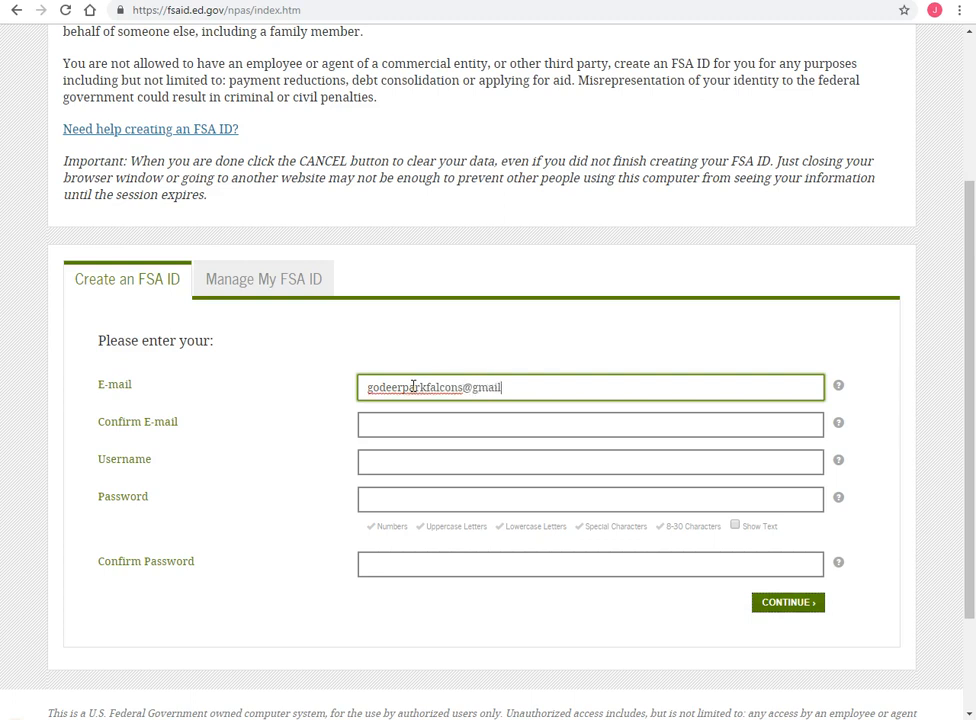
{"action": "left_click", "coordinate": [401, 428]}
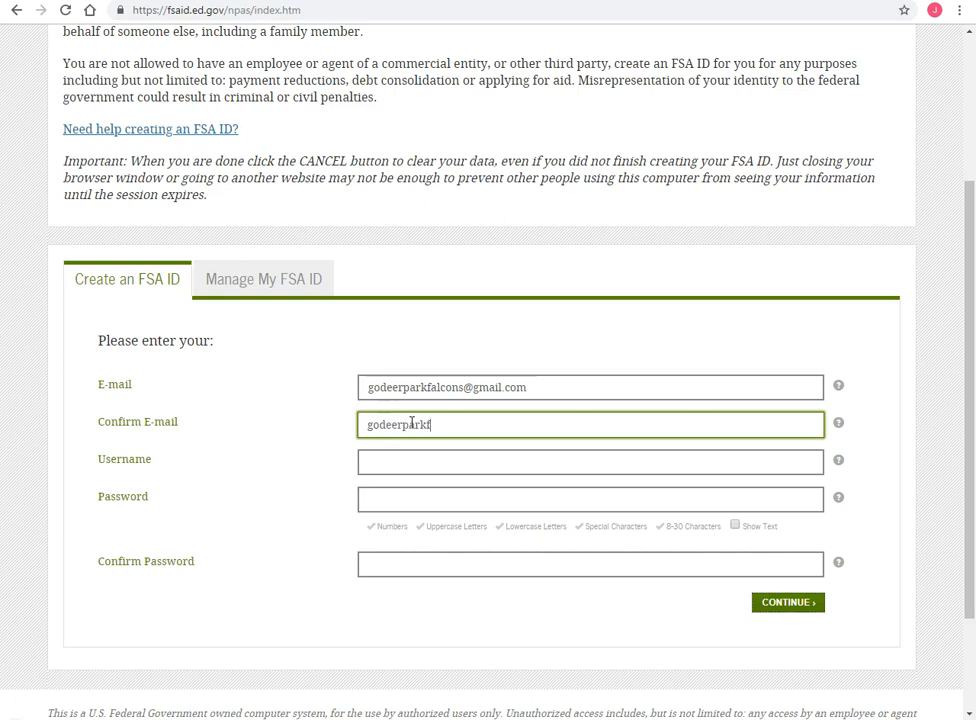
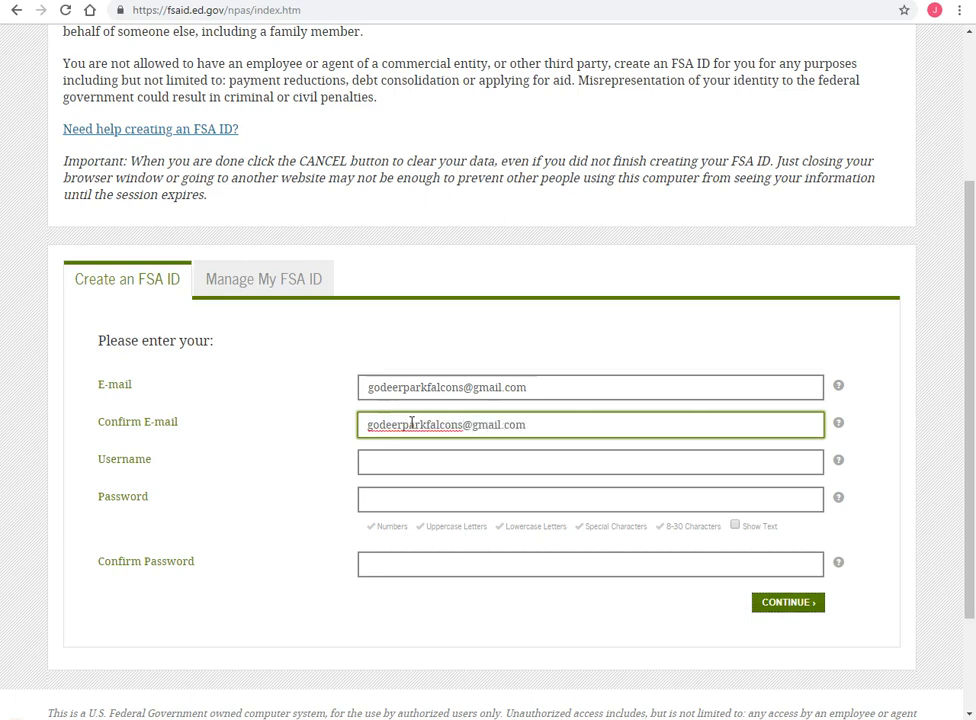
- Enter a username and a matching account password, then submit the login credentials
{"action": "left_click", "coordinate": [409, 461]}
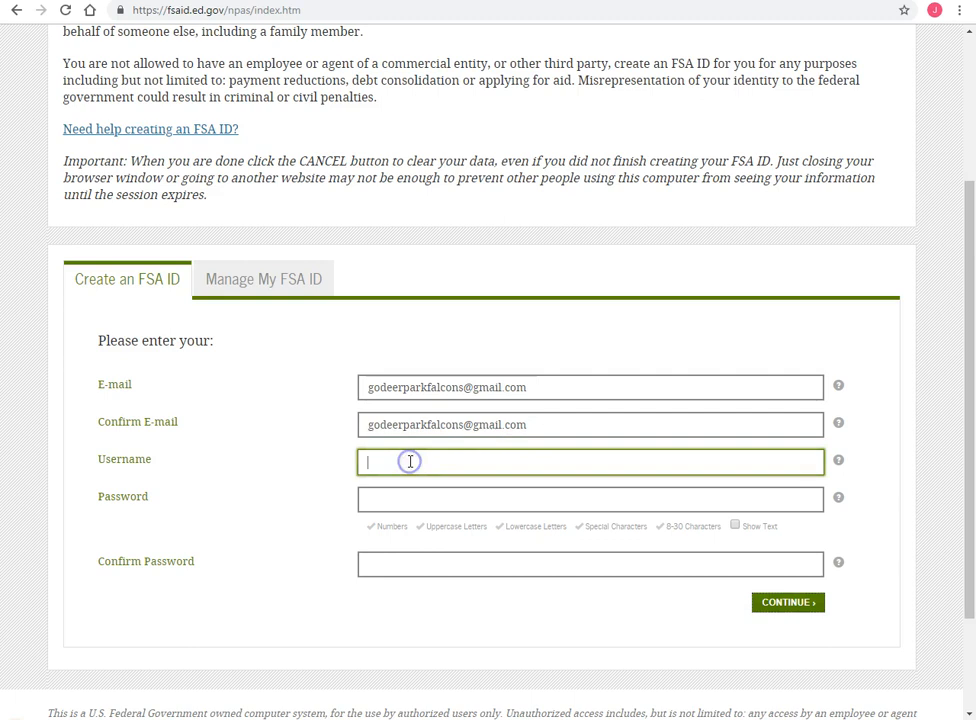
{"action": "left_click", "coordinate": [428, 499]}
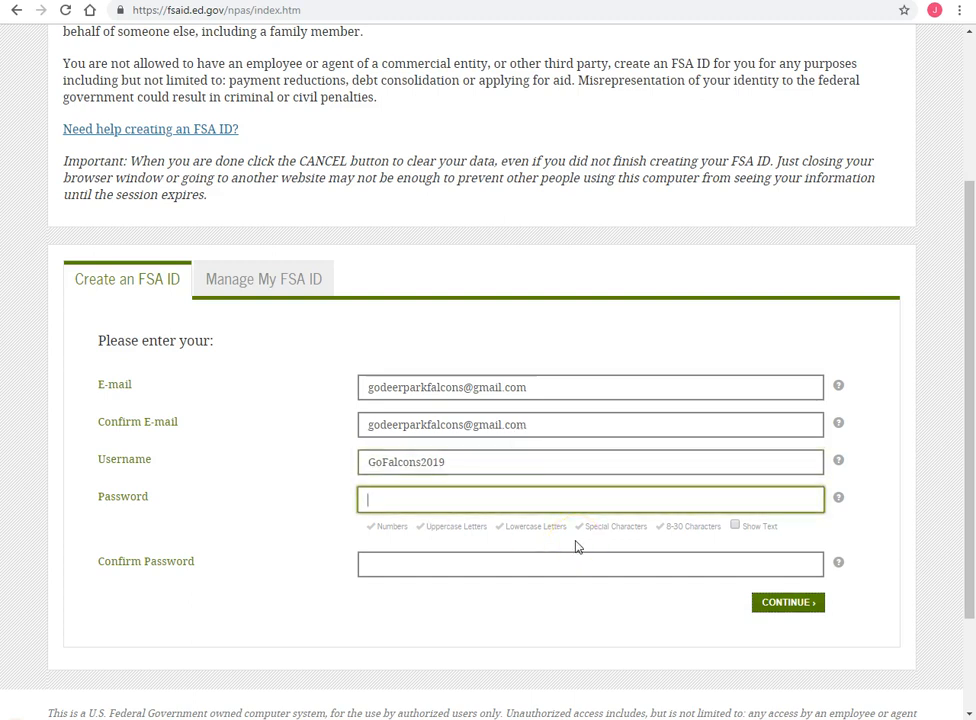
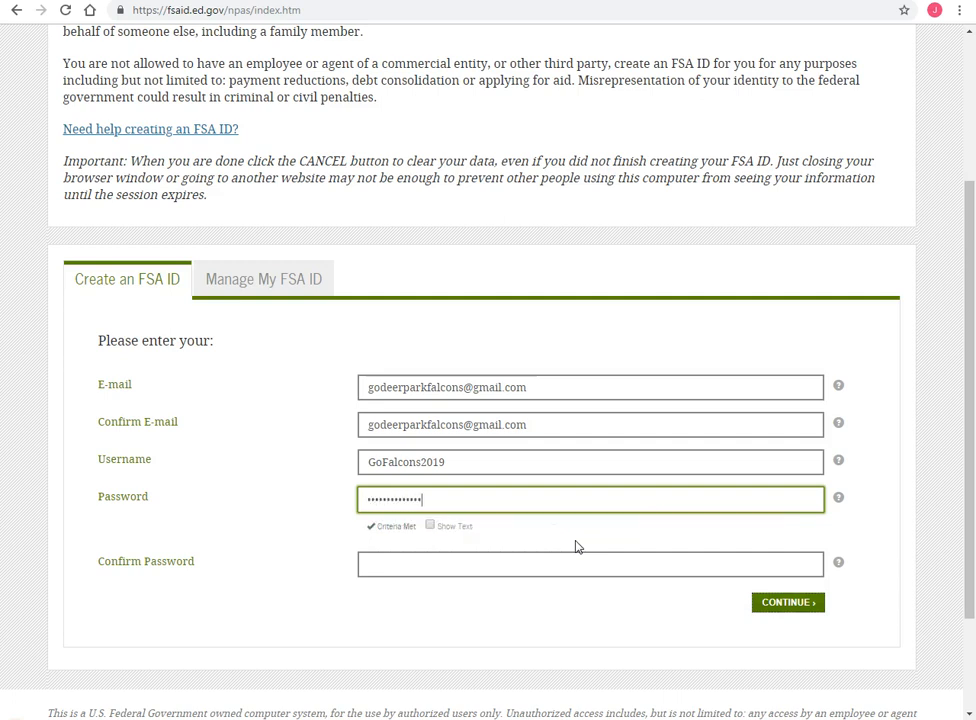
{"action": "left_click", "coordinate": [455, 564]}
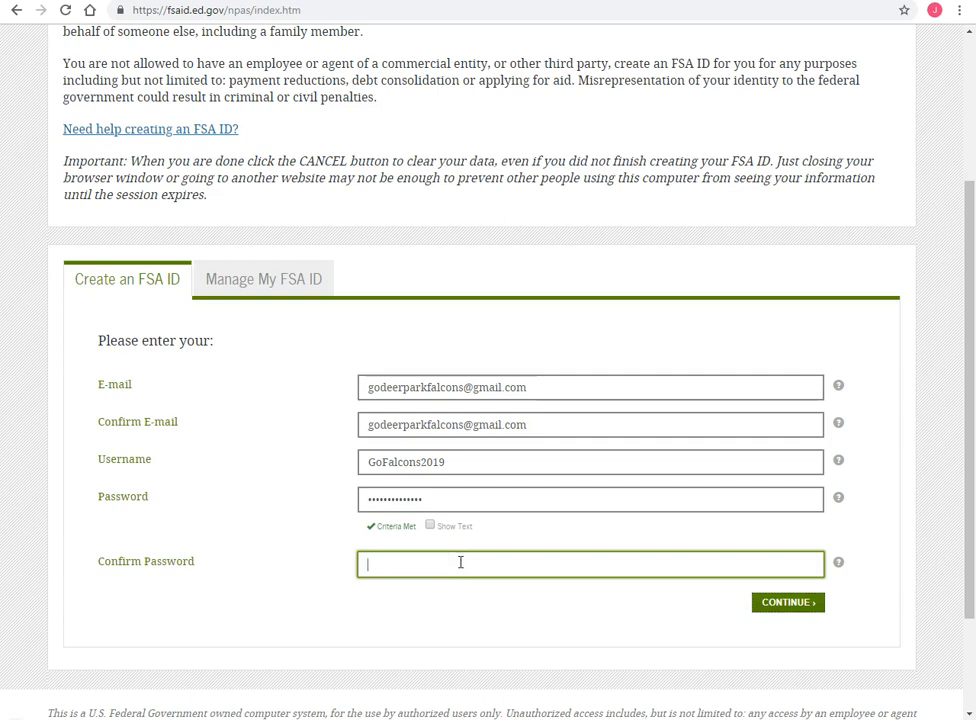
{"action": "left_click", "coordinate": [756, 608]}
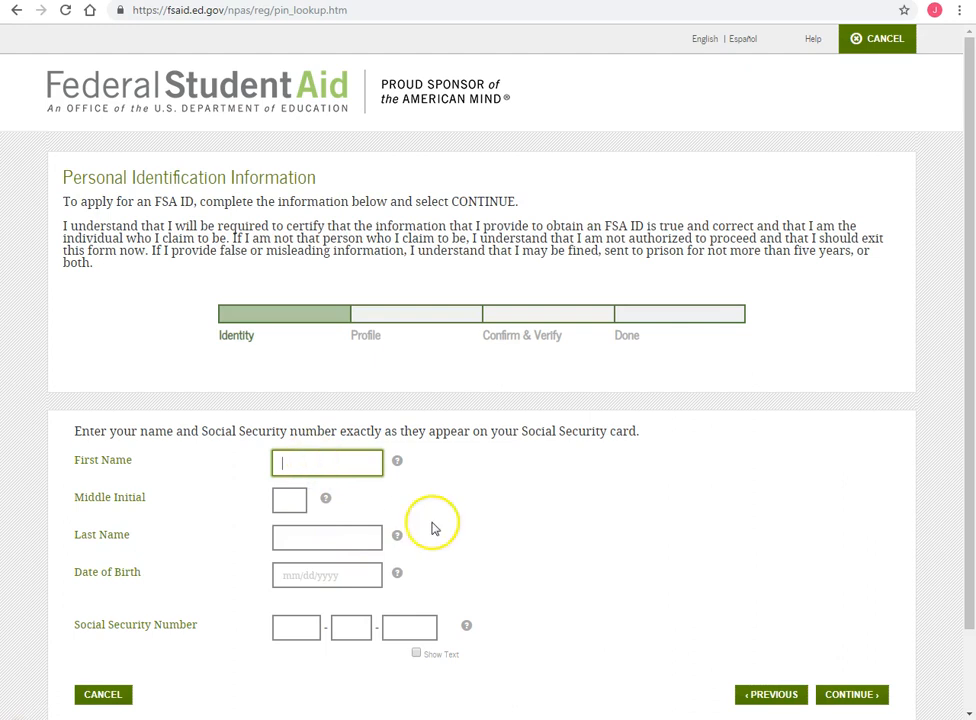
- Fill in the applicant's first name, middle initial and last name
{"action": "type", "text": "Jane"}
{"action": "key", "text": "Tab"}
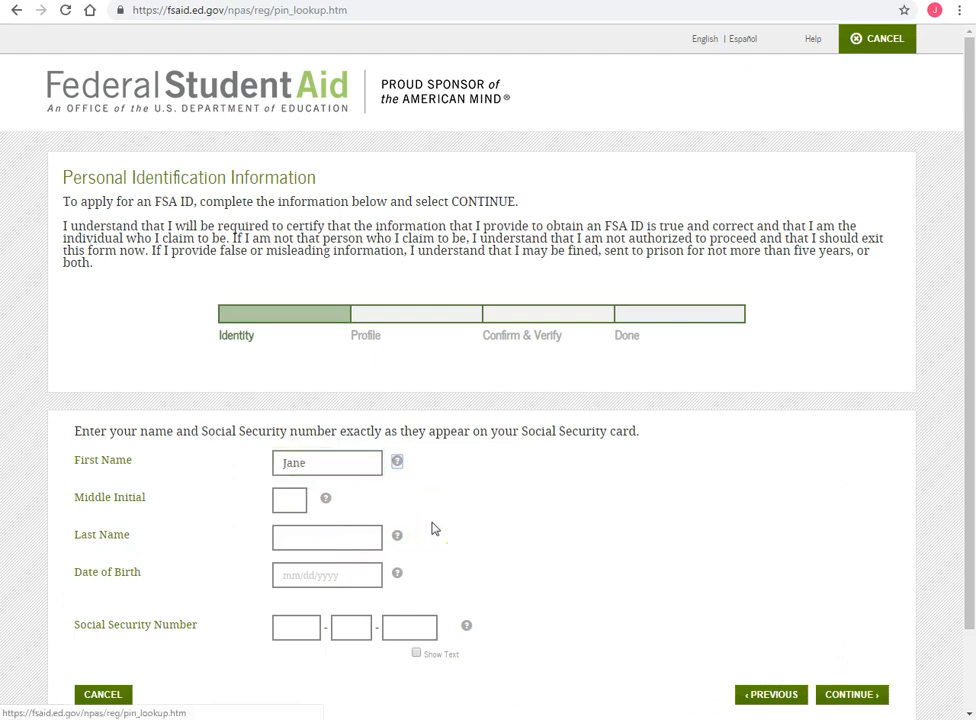
{"action": "left_click", "coordinate": [290, 499]}
{"action": "type", "text": "A"}
{"action": "left_click", "coordinate": [316, 541]}
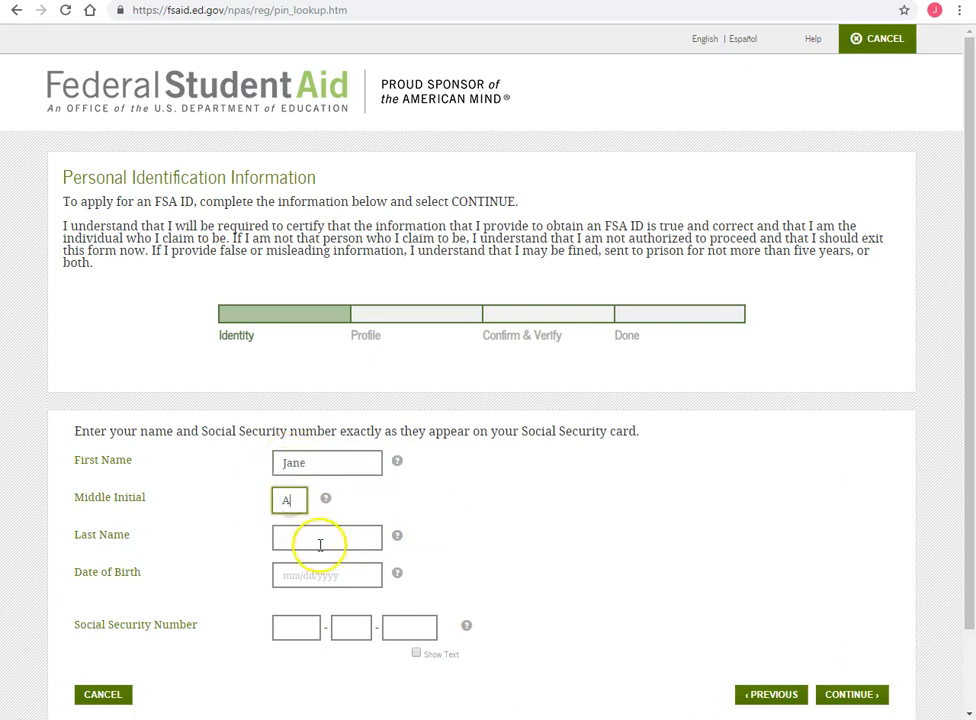
{"action": "type", "text": "Smith"}
- Enter the applicant's date of birth and Social Security number, then continue
{"action": "left_click", "coordinate": [301, 575]}
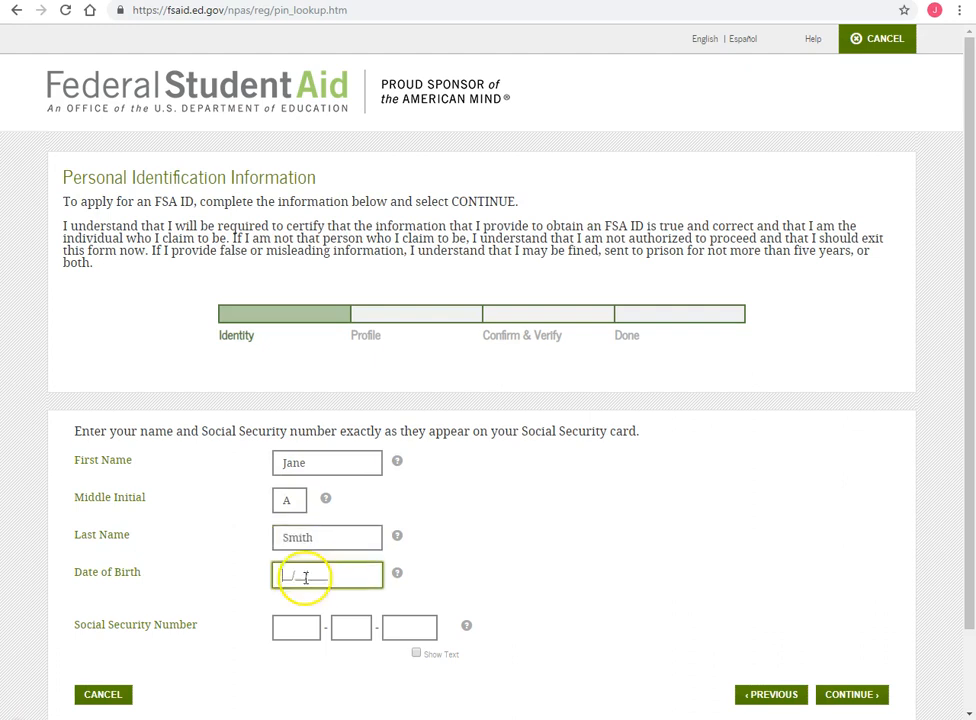
{"action": "type", "text": "01/01/2001"}
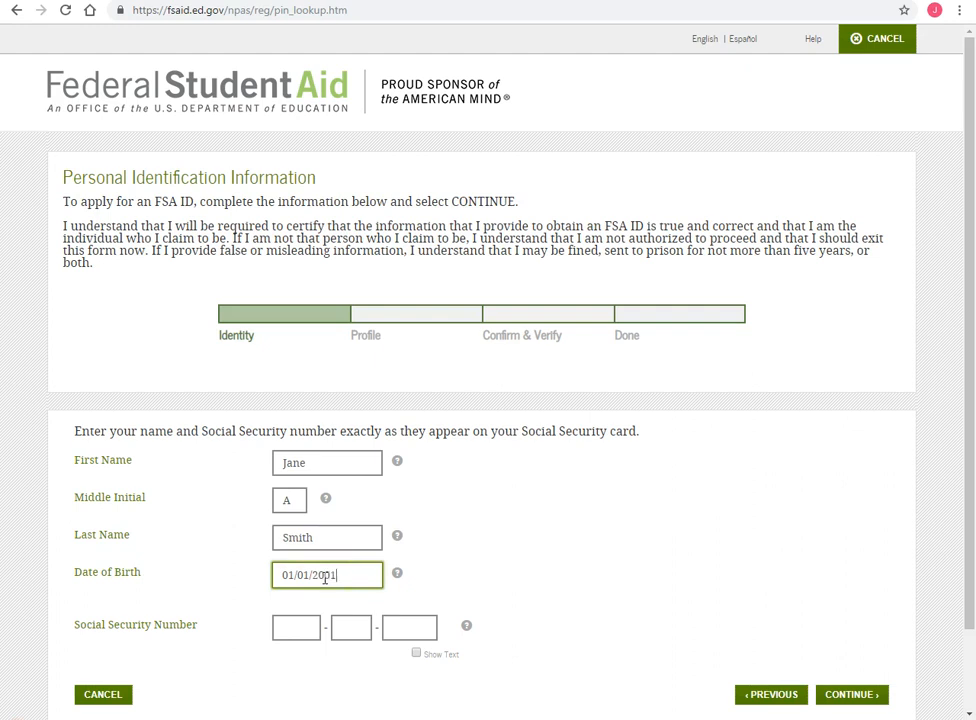
{"action": "key", "text": "Tab"}
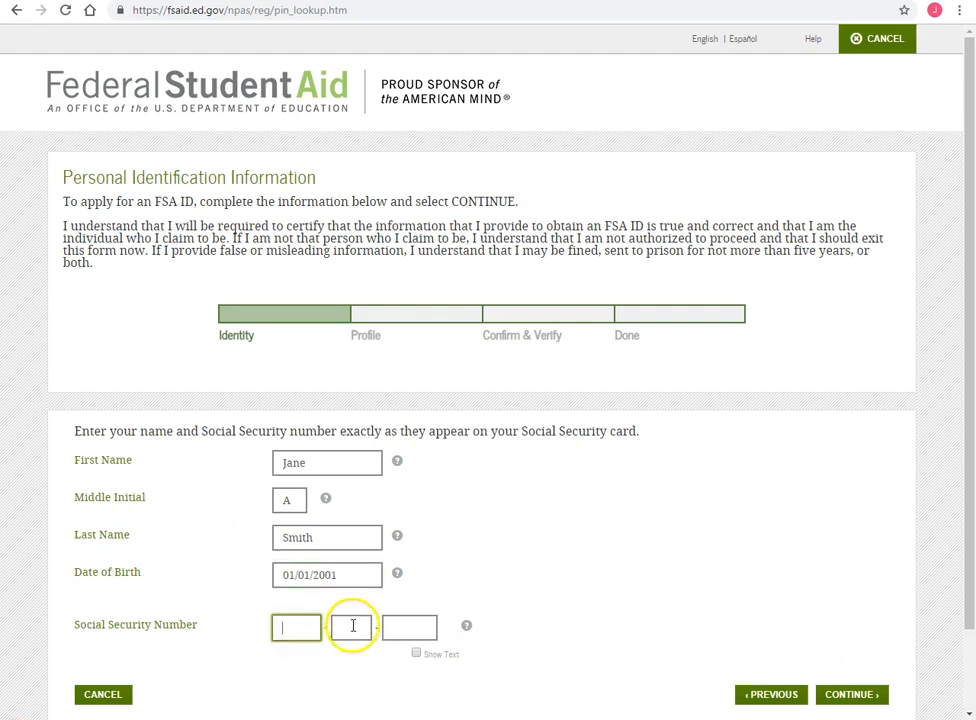
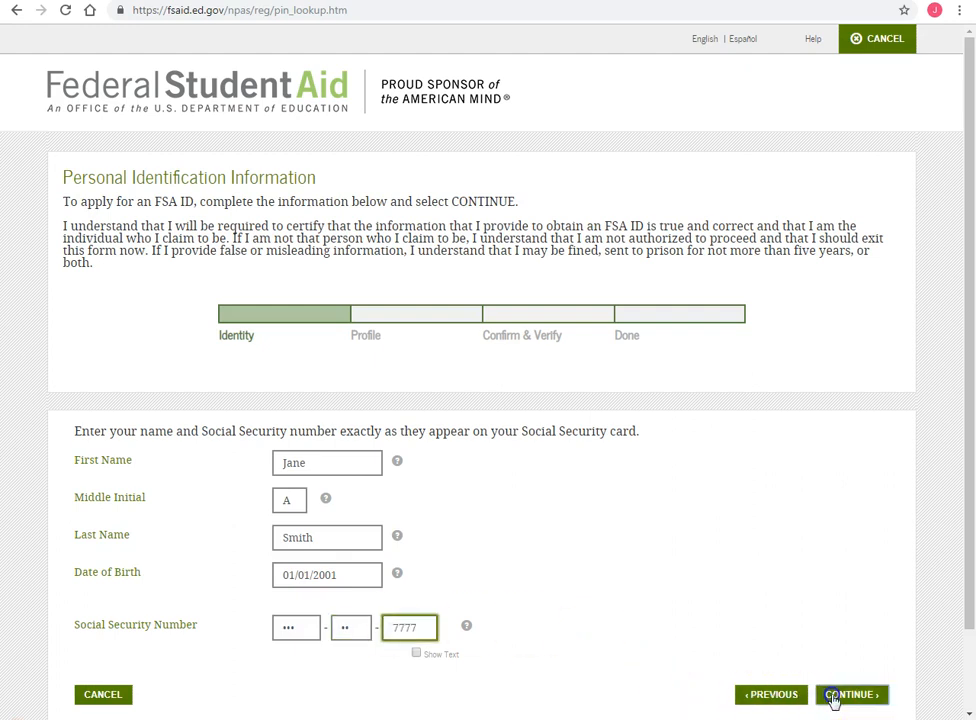
{"action": "left_click", "coordinate": [832, 700]}
- Enter the applicant's mailing address and city on the profile form
{"action": "scroll", "coordinate": [396, 637], "scroll_direction": "down", "scroll_amount": 3}
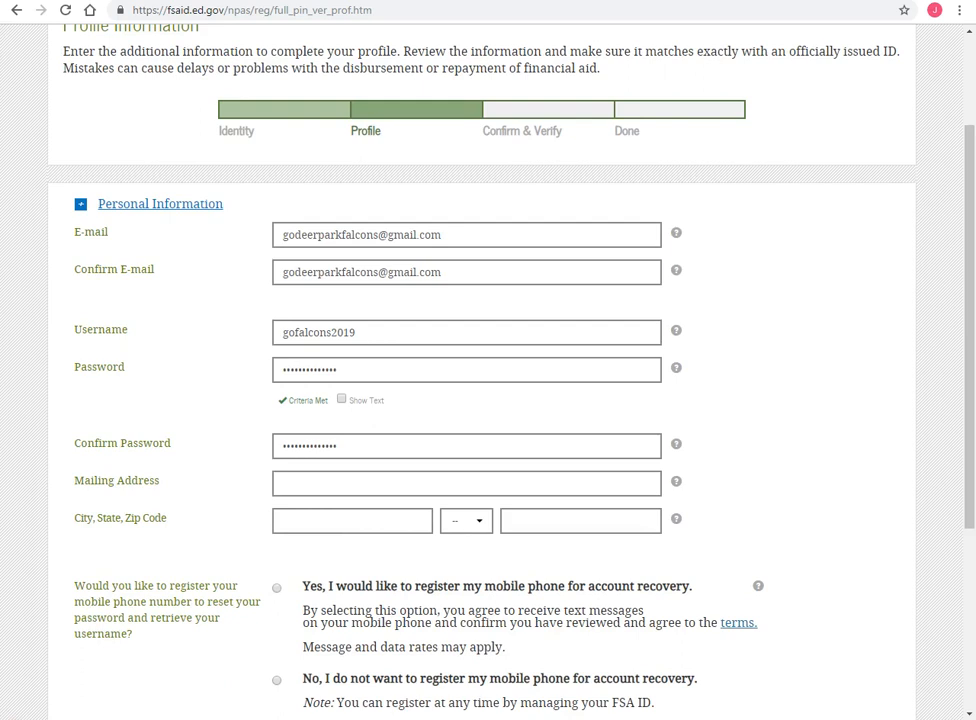
{"action": "left_click", "coordinate": [317, 481]}
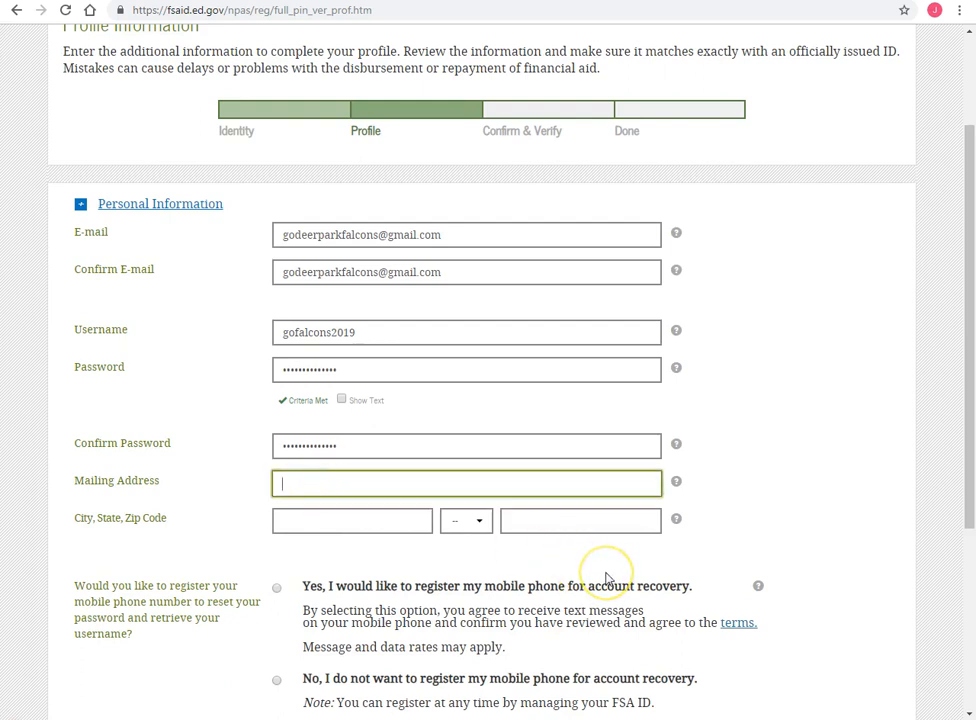
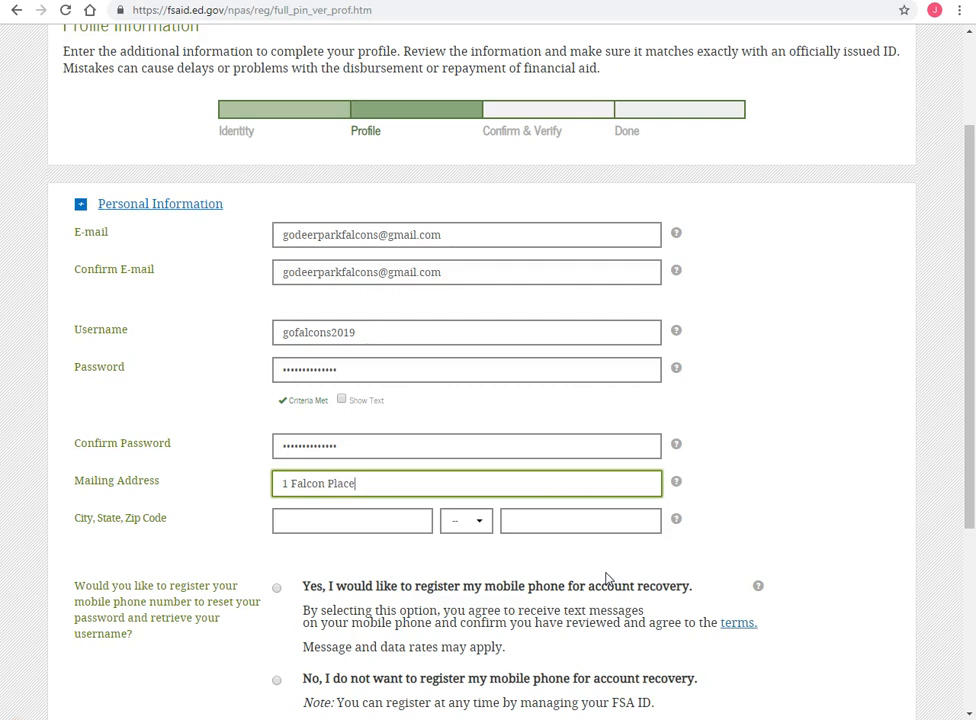
{"action": "left_click", "coordinate": [316, 521]}
{"action": "type", "text": "De"}
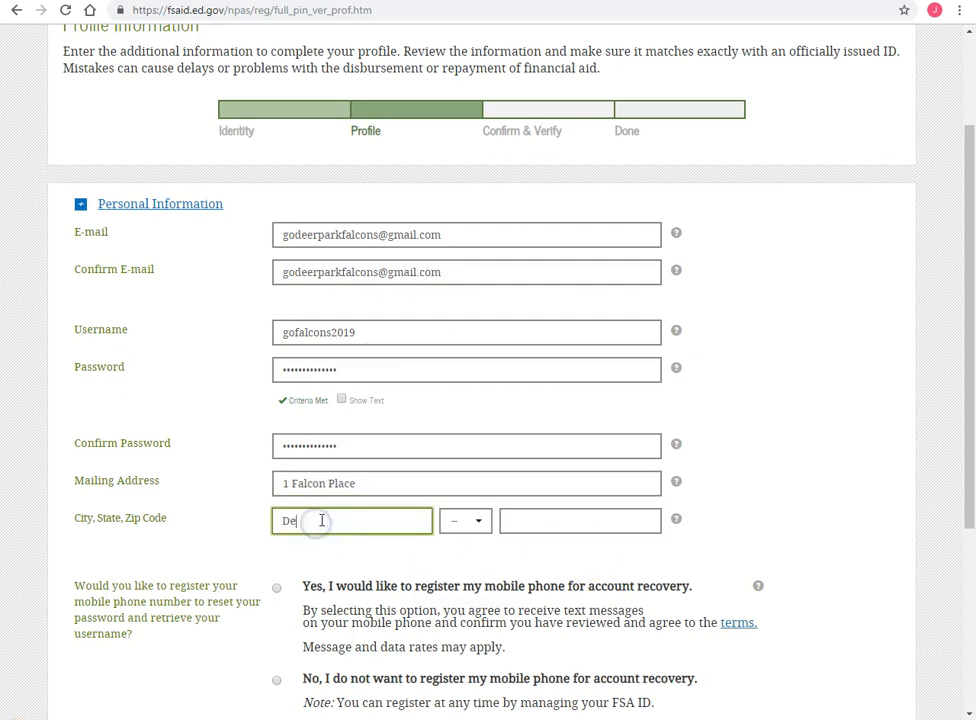
{"action": "type", "text": "er Park"}
- Choose NY - New York as the state and enter the ZIP code
{"action": "left_click", "coordinate": [462, 520]}
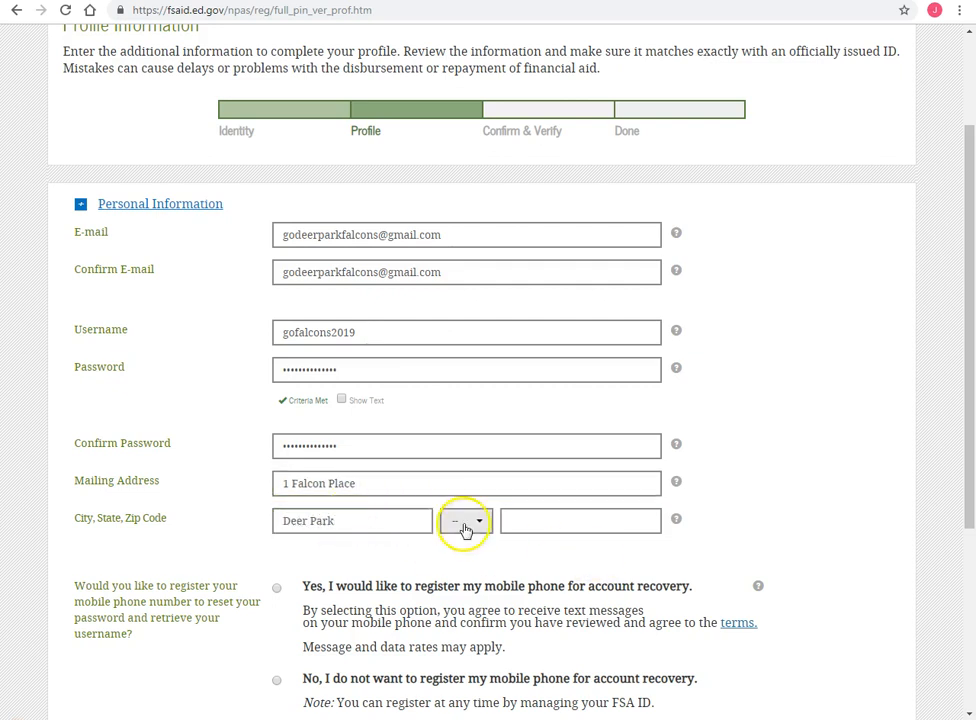
{"action": "key", "text": "n"}
{"action": "scroll", "coordinate": [500, 590], "scroll_direction": "down", "scroll_amount": 5}
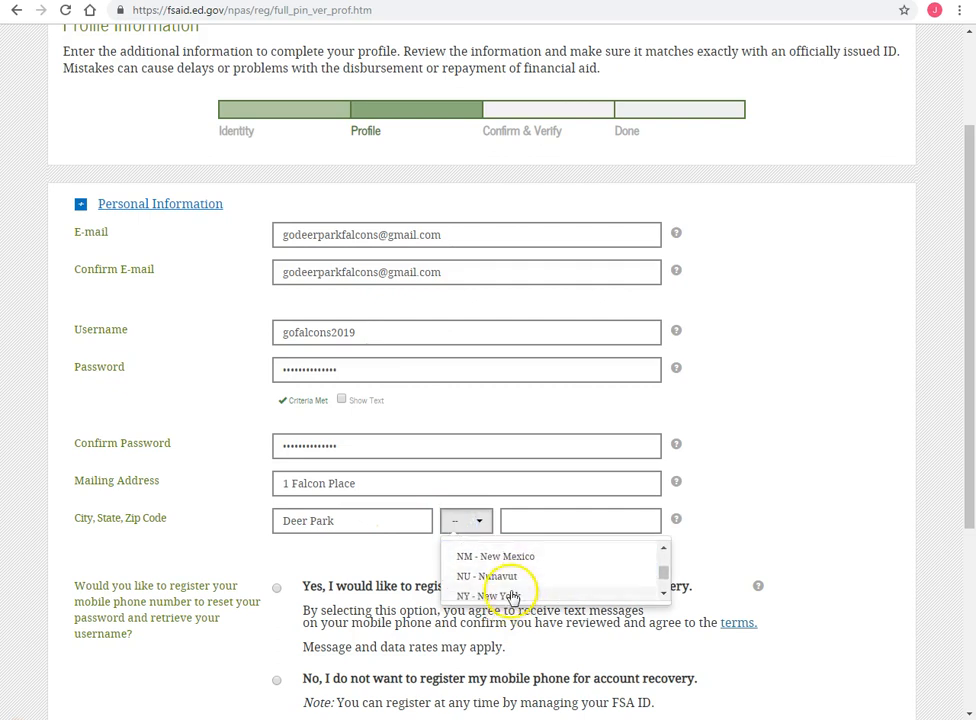
{"action": "left_click", "coordinate": [512, 597]}
{"action": "left_click", "coordinate": [536, 519]}
{"action": "type", "text": "11729"}
{"action": "scroll", "coordinate": [546, 537], "scroll_direction": "down", "scroll_amount": 1}
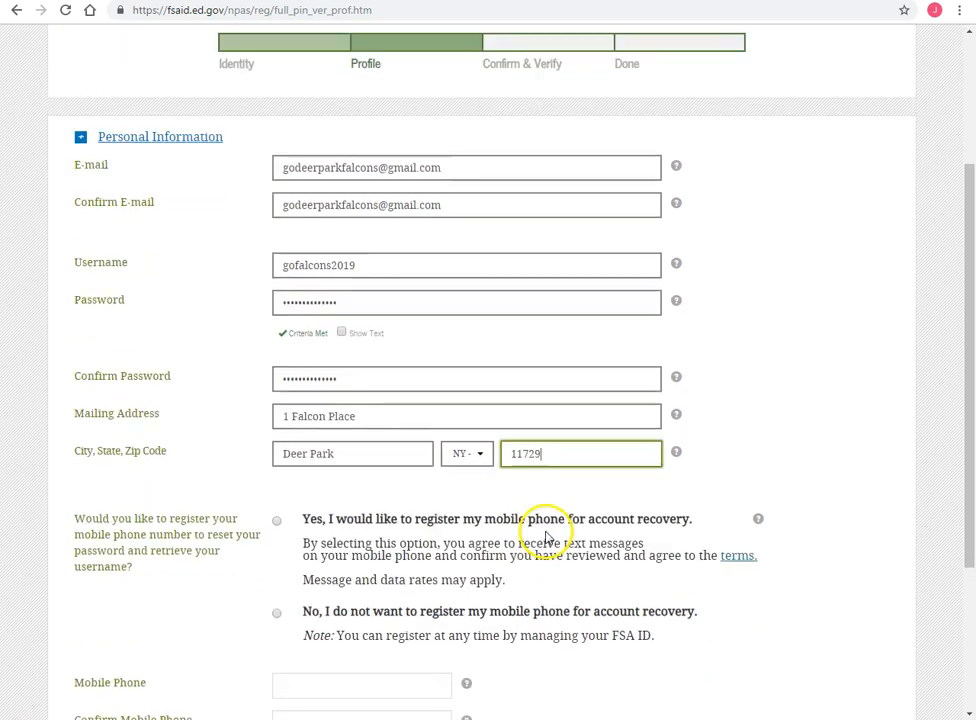
{"action": "scroll", "coordinate": [546, 537], "scroll_direction": "down", "scroll_amount": 1}
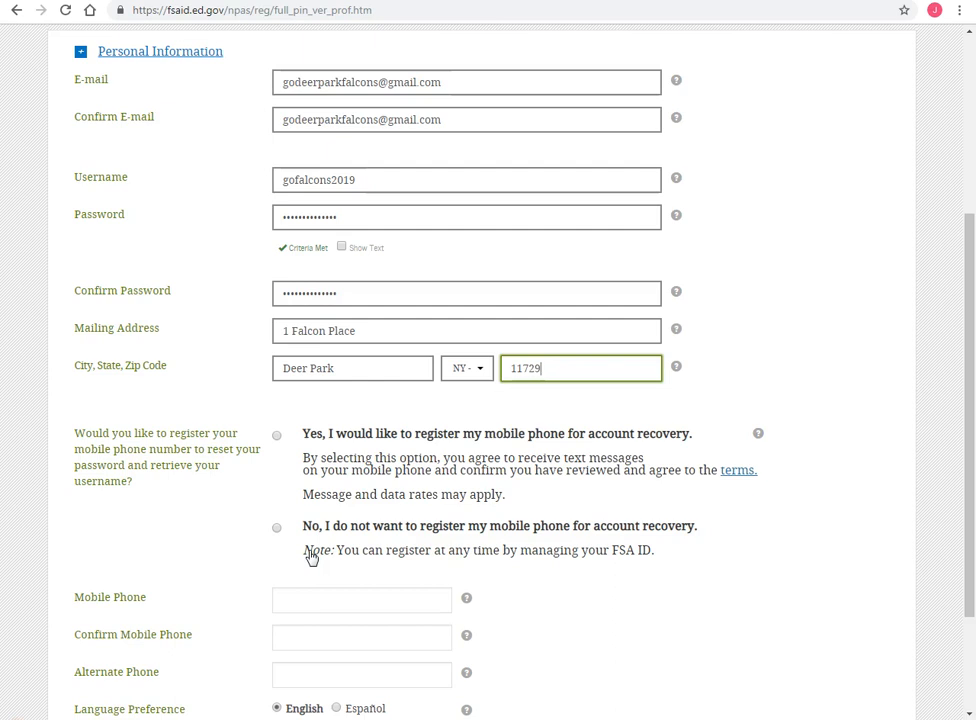
- Enter and confirm the mobile phone number, then submit the profile information
{"action": "left_click", "coordinate": [333, 526]}
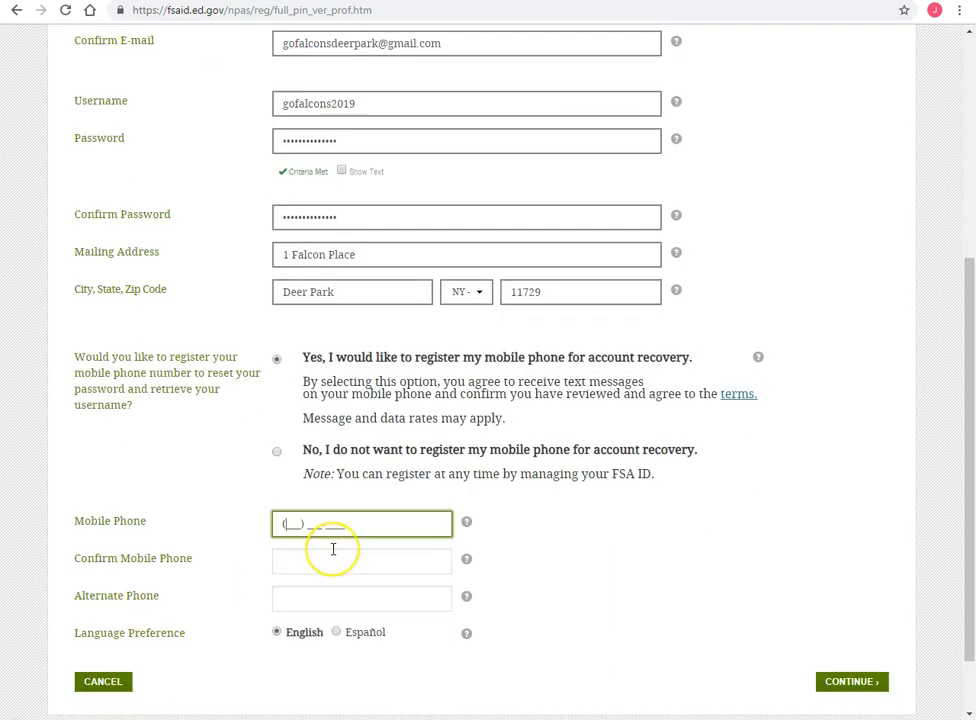
{"action": "left_click", "coordinate": [326, 561]}
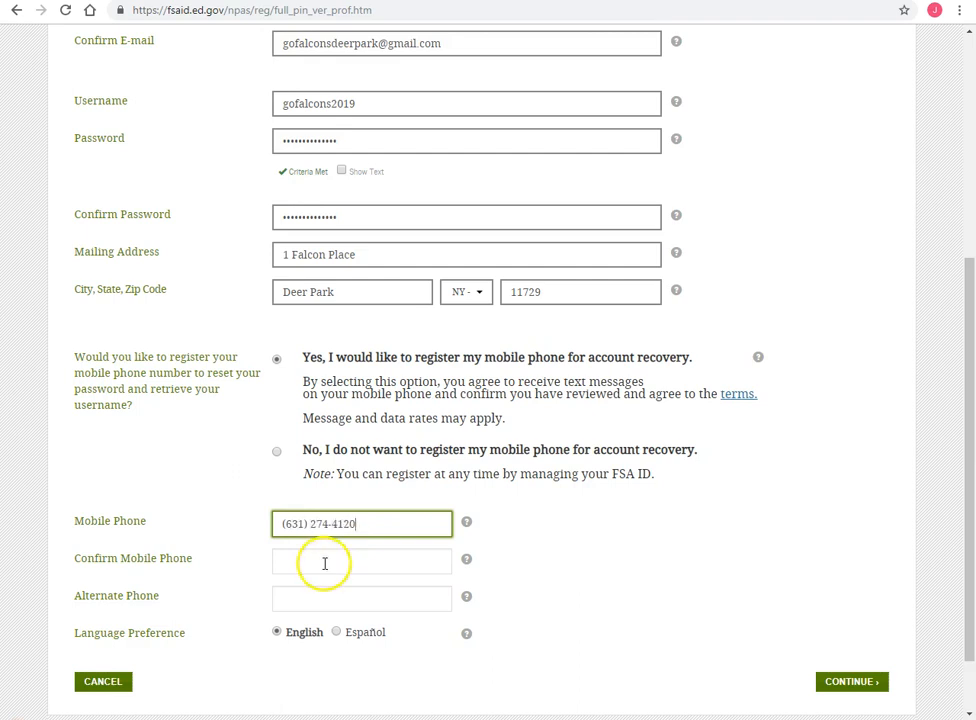
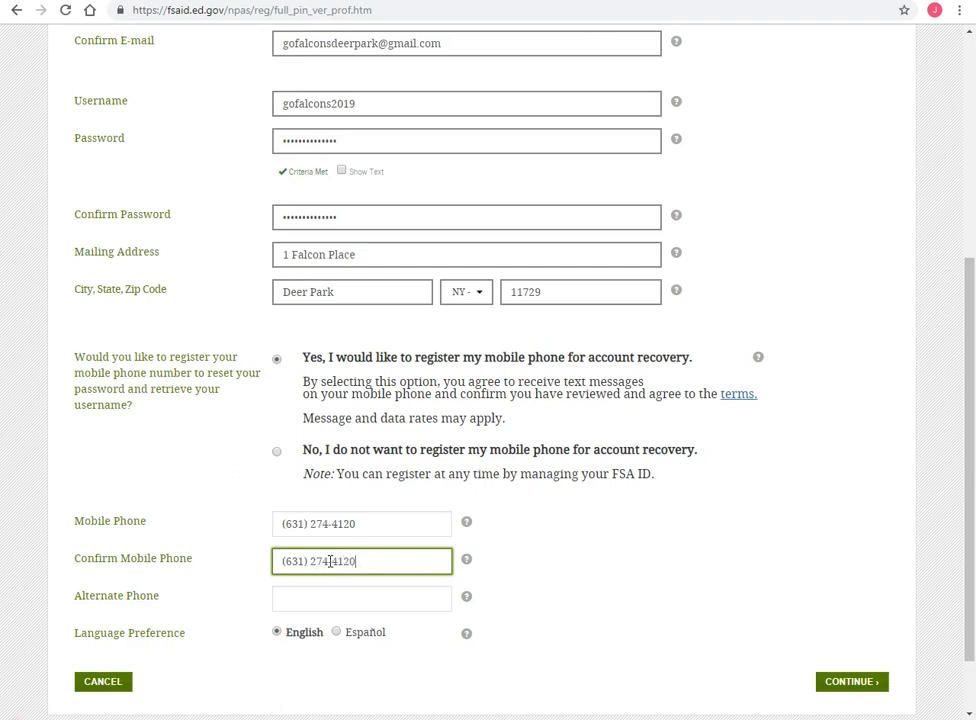
{"action": "scroll", "coordinate": [360, 597], "scroll_direction": "down", "scroll_amount": 1}
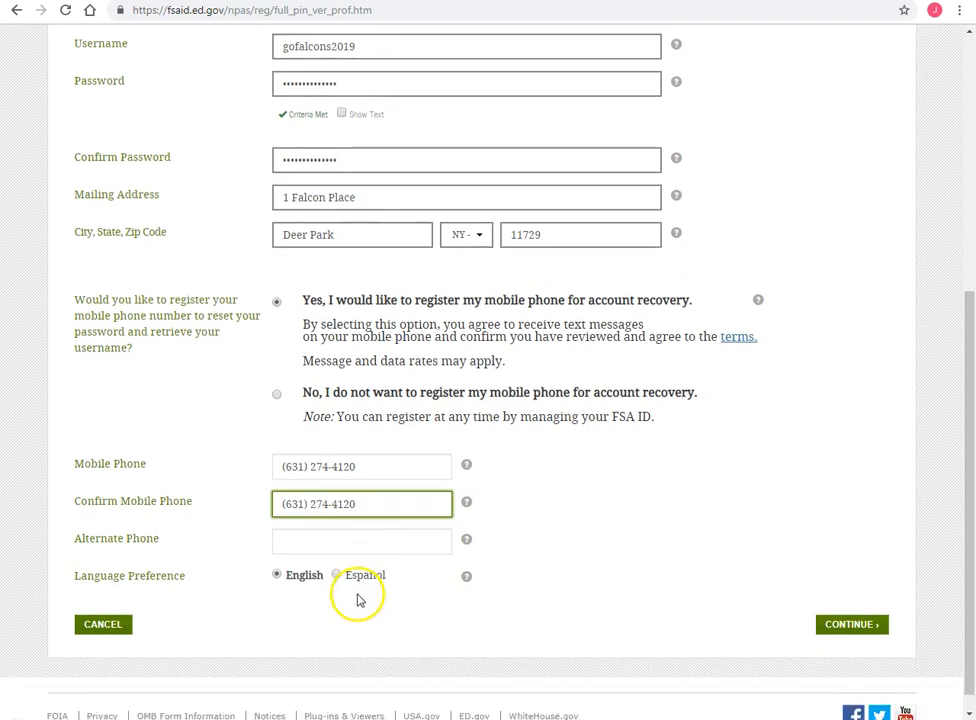
{"action": "left_click", "coordinate": [831, 601]}
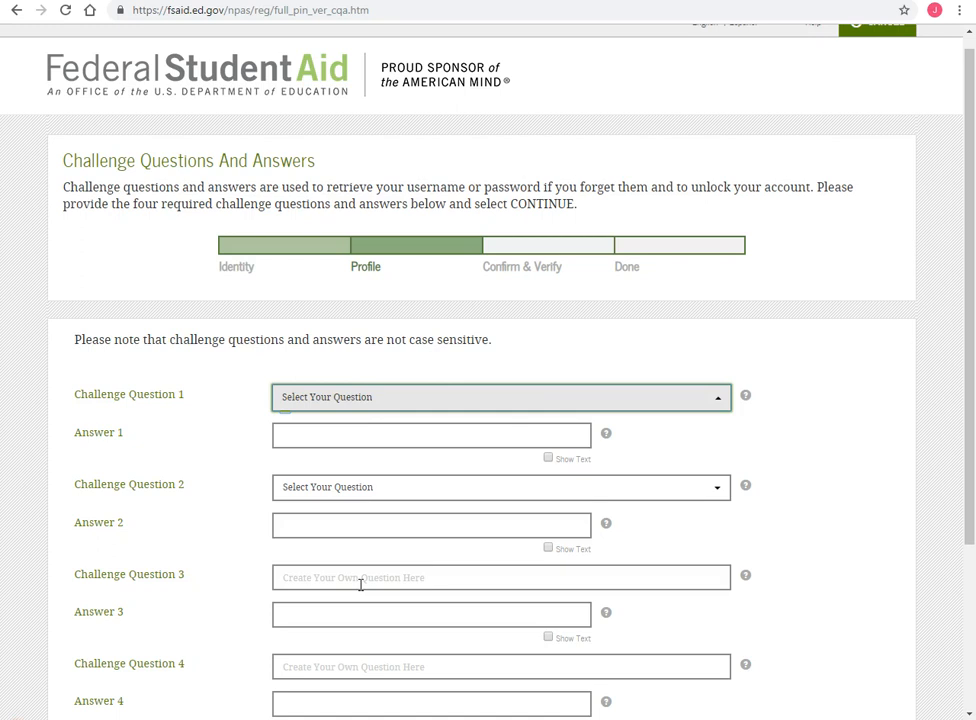
- Set challenge question 1 to the high school mascot question and type its answer
{"action": "left_click", "coordinate": [370, 398]}
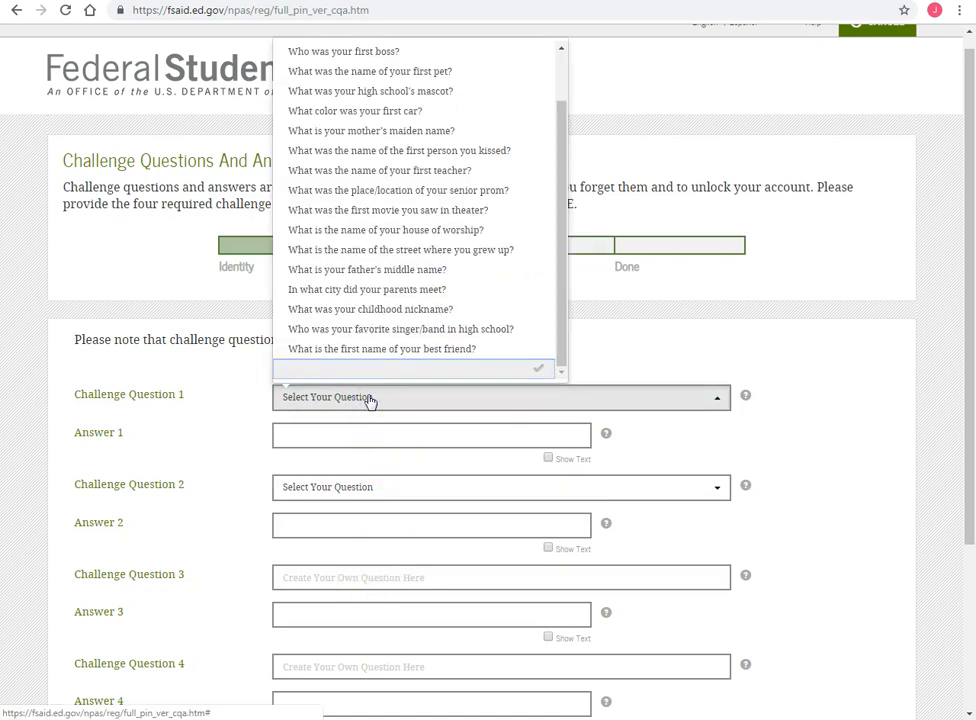
{"action": "left_click", "coordinate": [410, 91]}
{"action": "left_click", "coordinate": [300, 431]}
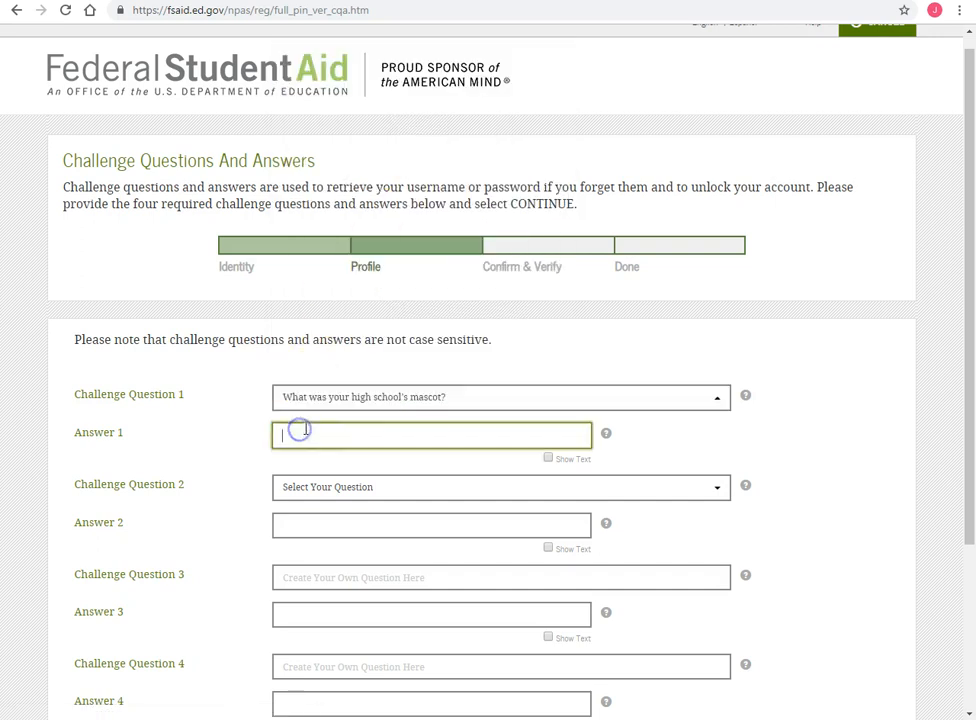
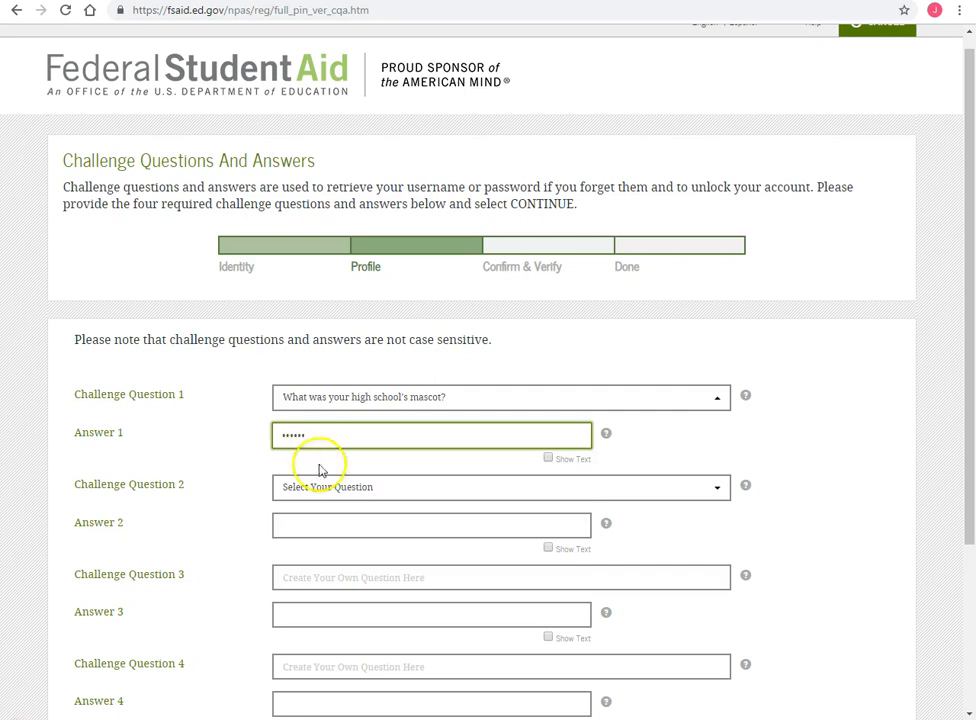
- Set challenge question 2 to the first car colour question and type its answer
{"action": "left_click", "coordinate": [320, 486]}
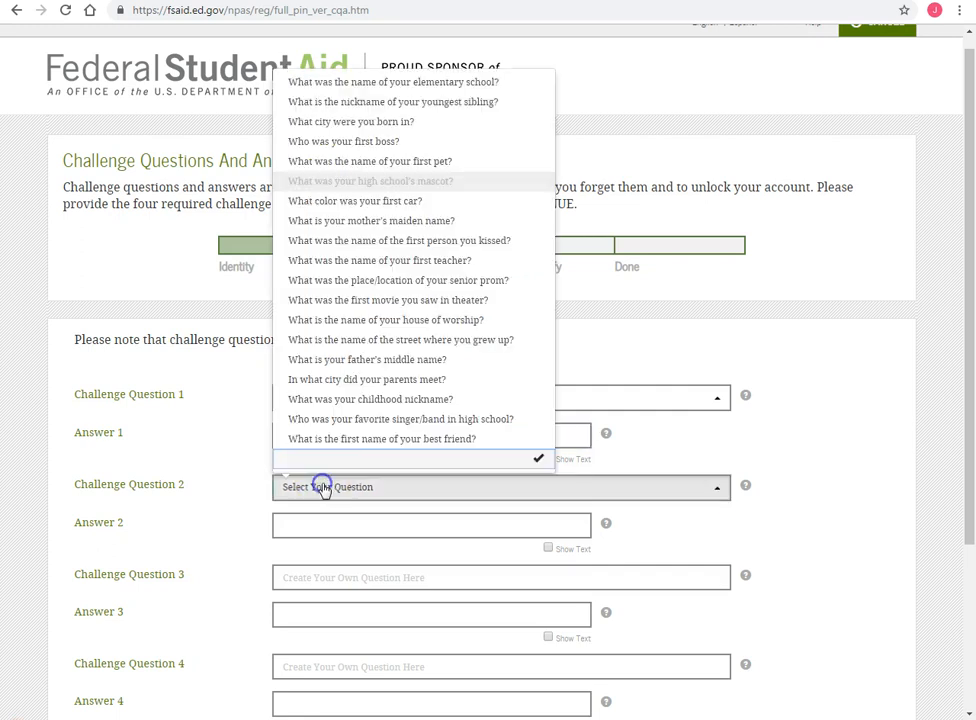
{"action": "left_click", "coordinate": [397, 204]}
{"action": "left_click", "coordinate": [350, 523]}
{"action": "left_click", "coordinate": [324, 577]}
{"action": "scroll", "coordinate": [360, 652], "scroll_direction": "down", "scroll_amount": 1}
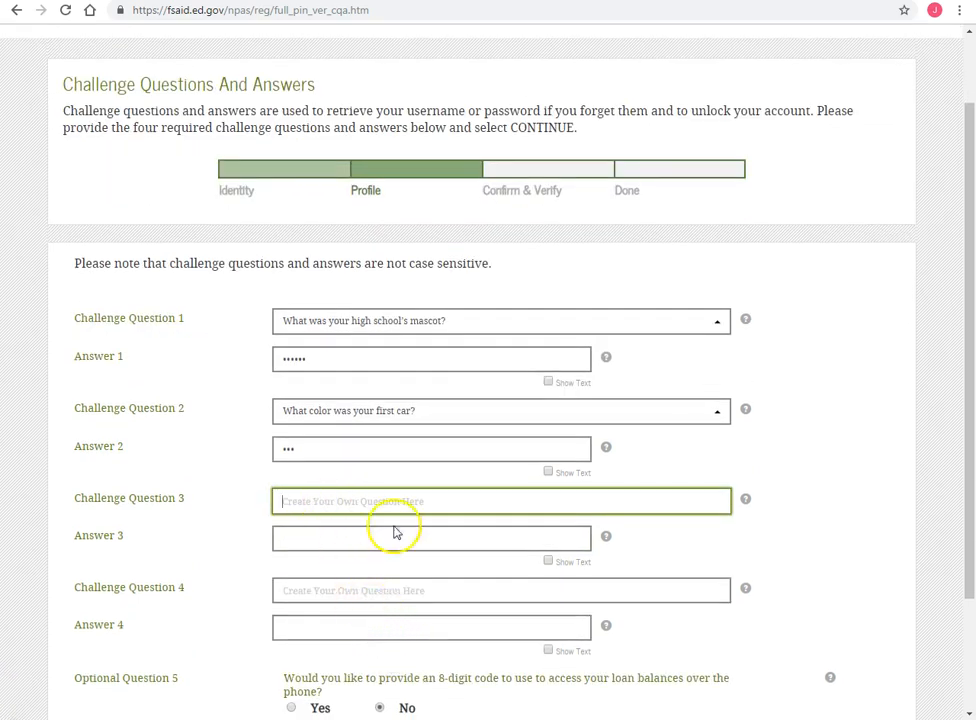
- Write custom question 3 'What is your favorite color?' and type its answer
{"action": "type", "text": "Wh"}
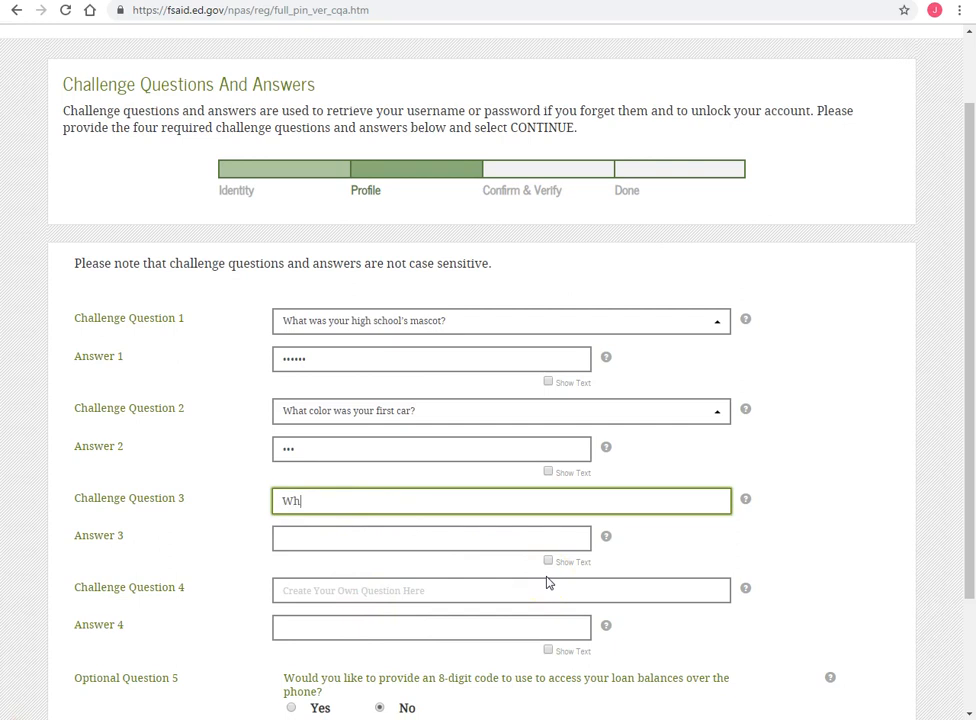
{"action": "type", "text": "at is your favorite color?"}
{"action": "left_click", "coordinate": [340, 540]}
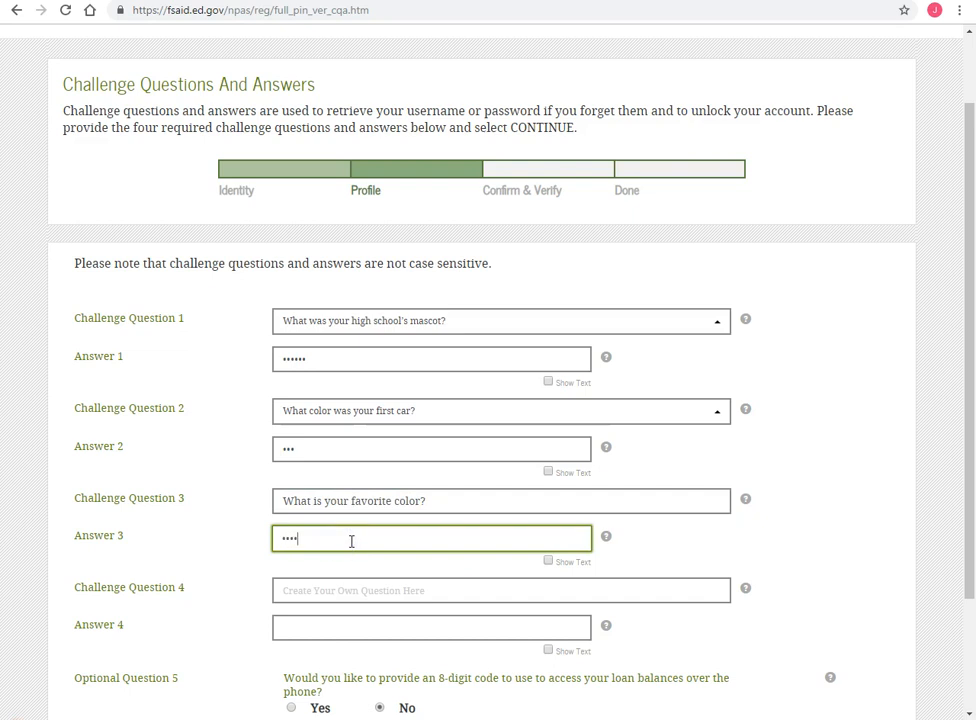
- Write custom question 4 'What is your favorite sport?', answer it, and submit the challenge questions
{"action": "left_click", "coordinate": [340, 592]}
{"action": "type", "text": "What is your favorite sport"}
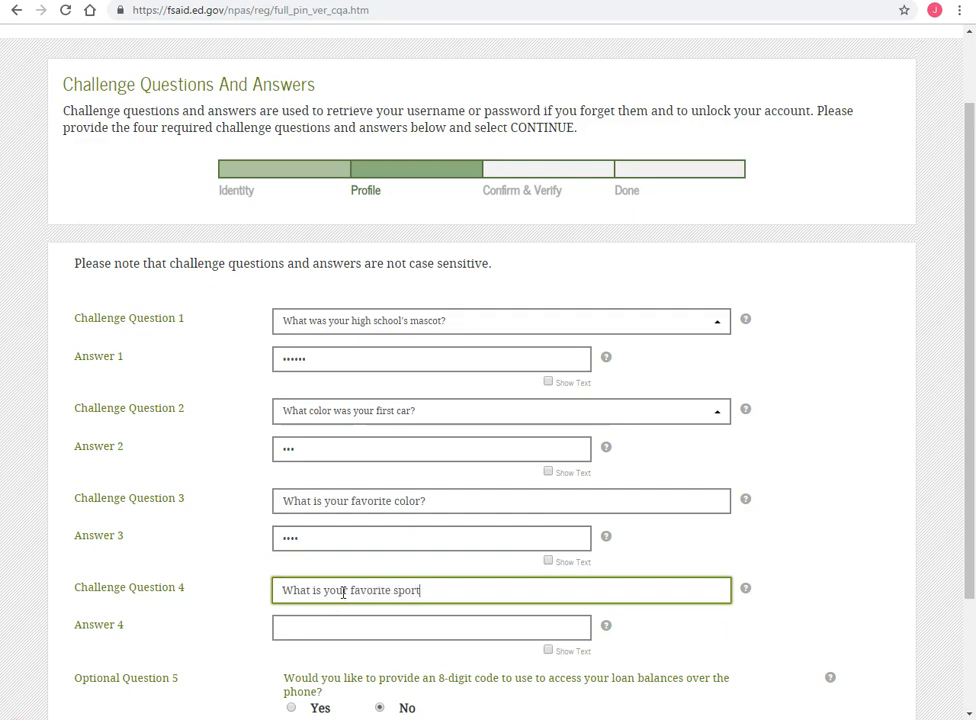
{"action": "type", "text": "?"}
{"action": "left_click", "coordinate": [339, 622]}
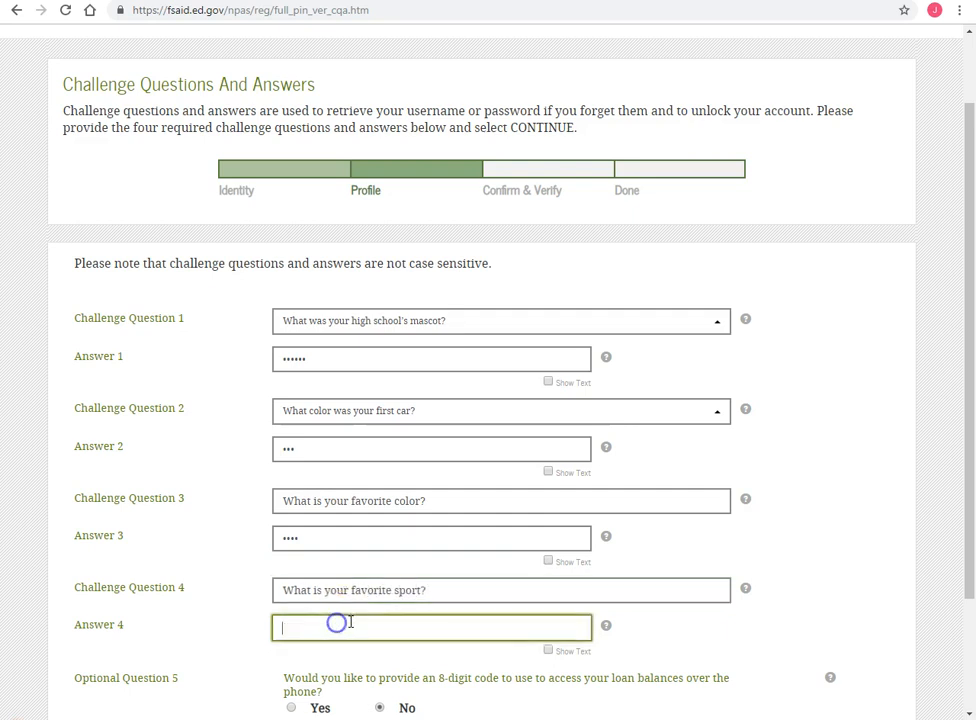
{"action": "scroll", "coordinate": [350, 620], "scroll_direction": "down", "scroll_amount": 1}
{"action": "scroll", "coordinate": [365, 625], "scroll_direction": "down", "scroll_amount": 1}
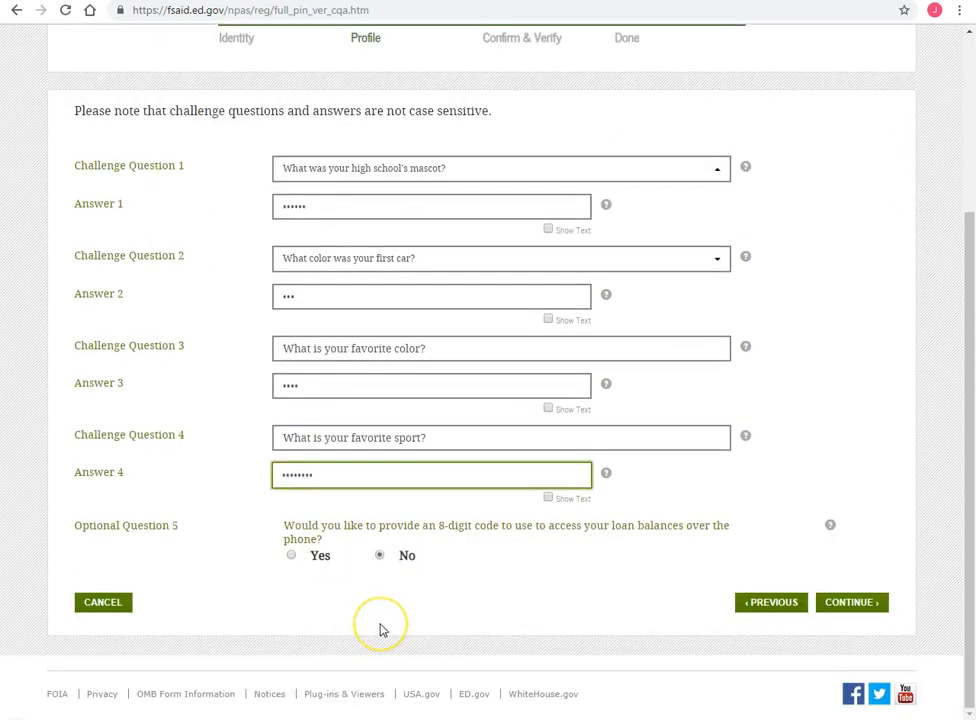
{"action": "left_click", "coordinate": [384, 626]}
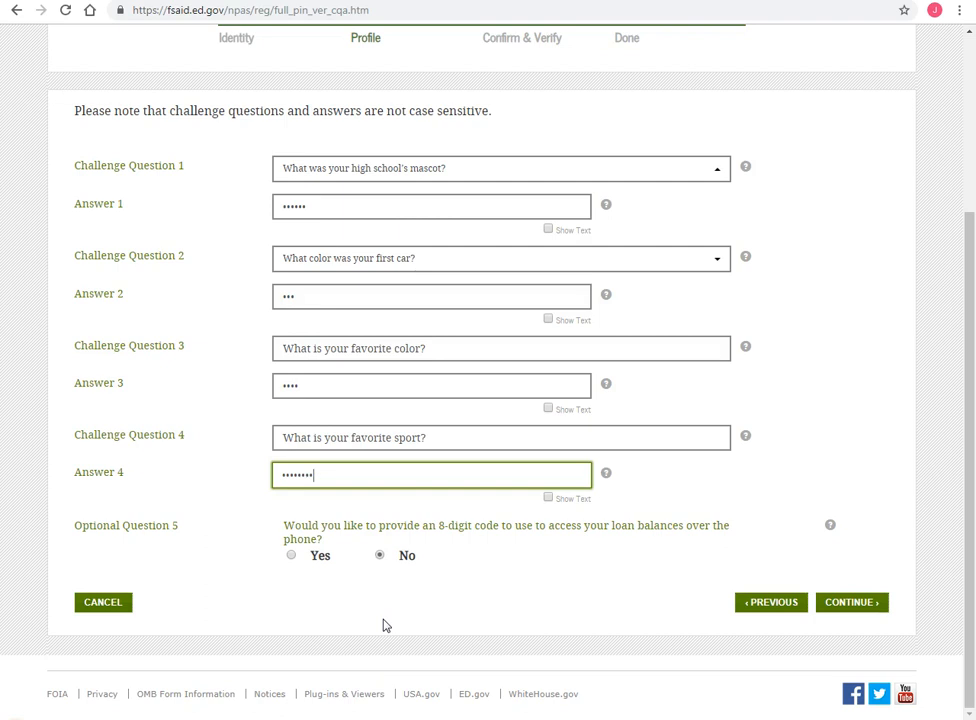
{"action": "left_click", "coordinate": [843, 604]}
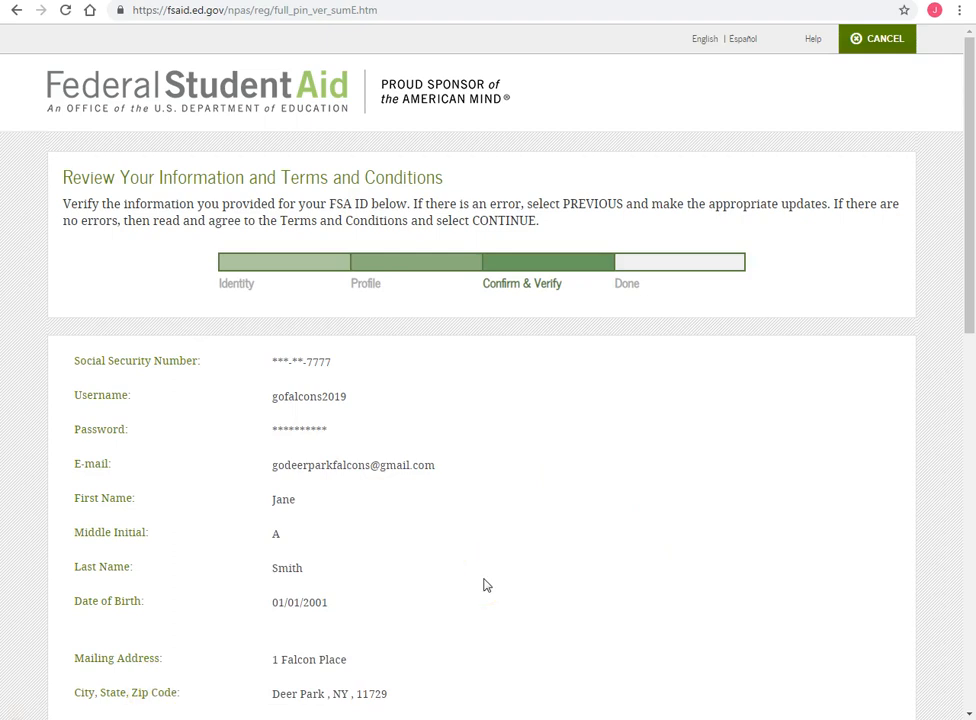
{"action": "scroll", "coordinate": [486, 585], "scroll_direction": "down", "scroll_amount": 3}
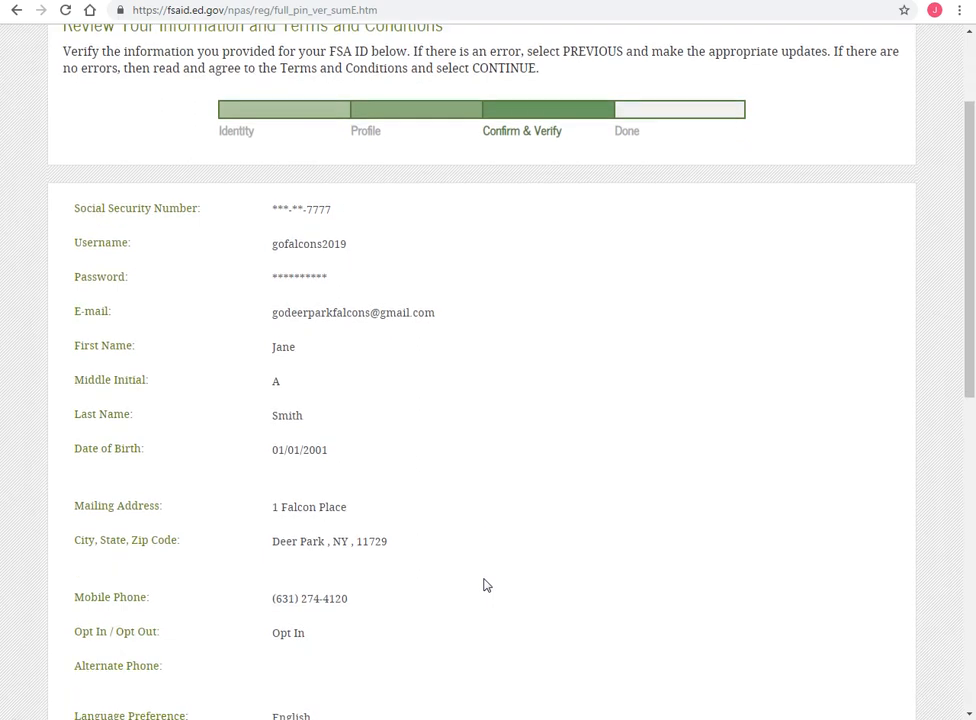
{"action": "scroll", "coordinate": [486, 585], "scroll_direction": "down", "scroll_amount": 5}
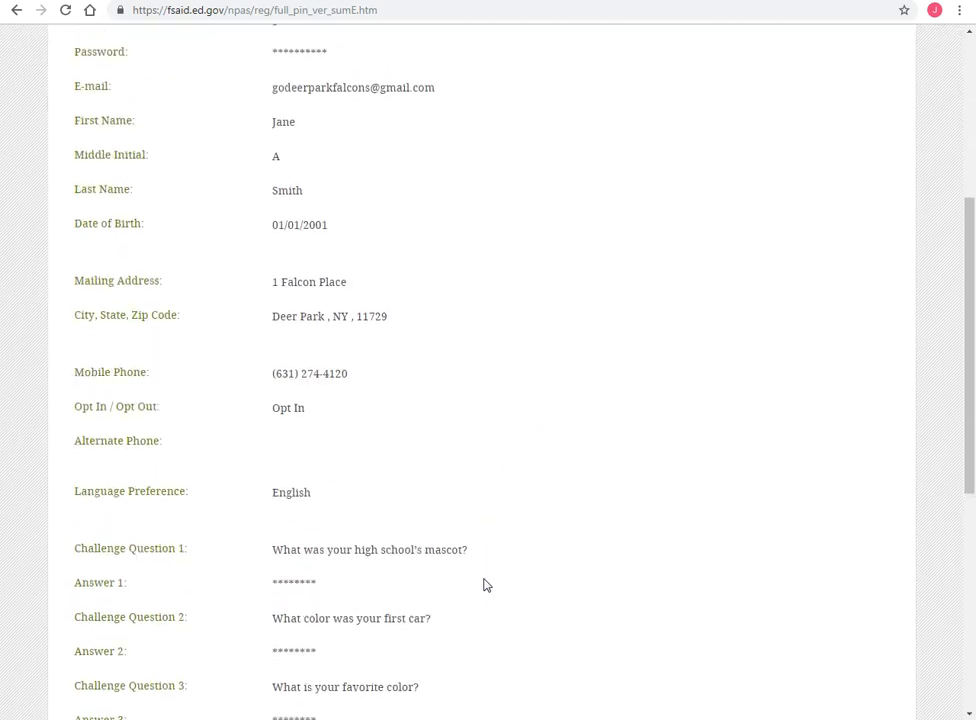
{"action": "scroll", "coordinate": [486, 585], "scroll_direction": "down", "scroll_amount": 9}
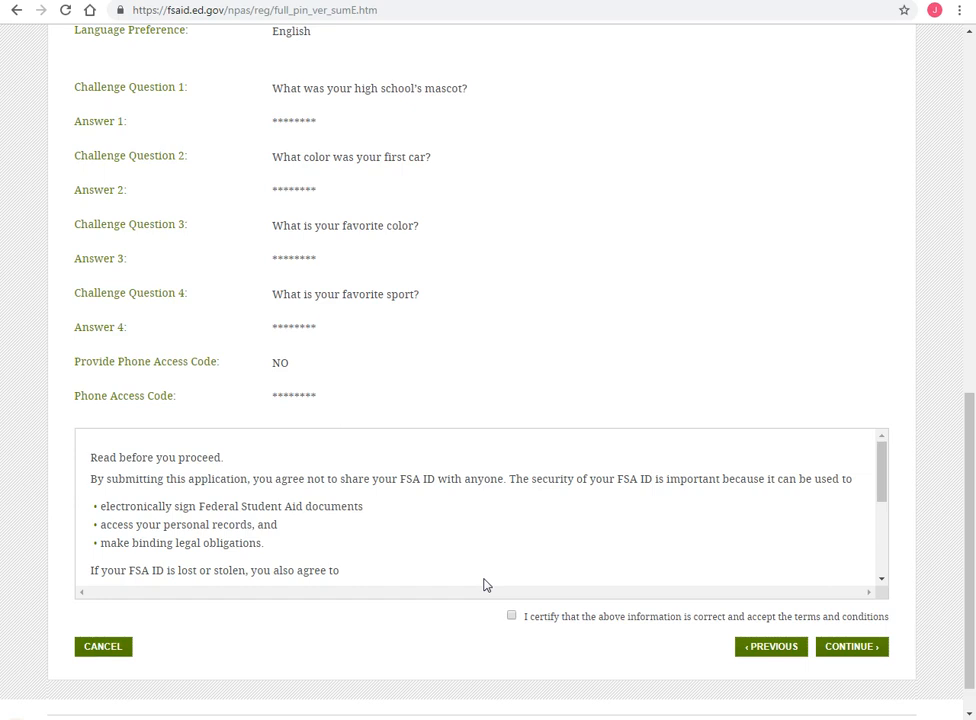
{"action": "scroll", "coordinate": [486, 585], "scroll_direction": "down", "scroll_amount": 5}
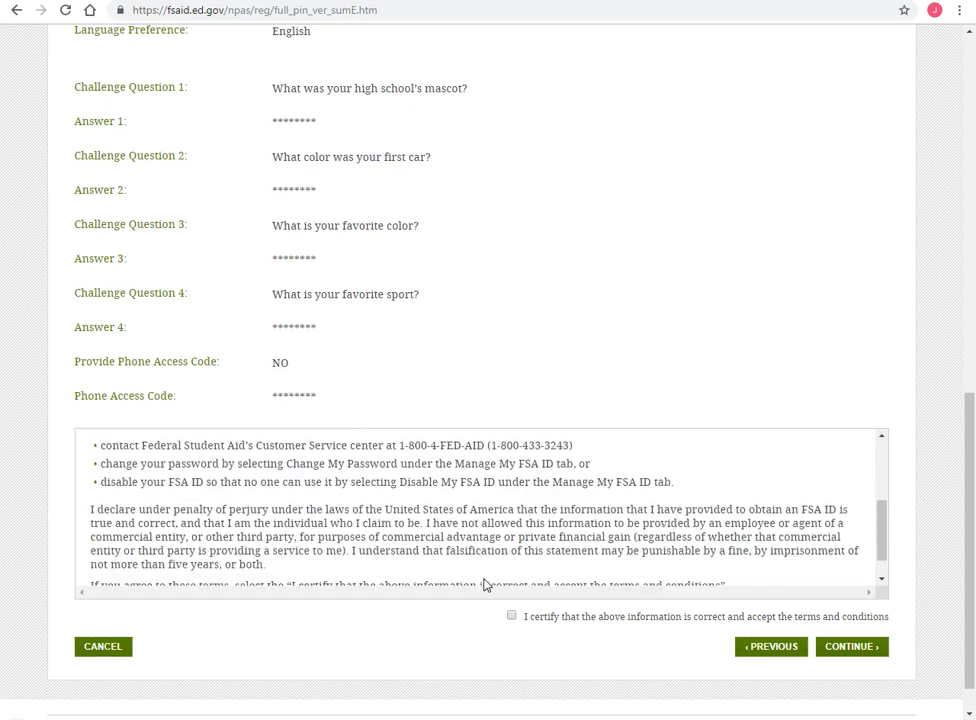
{"action": "scroll", "coordinate": [486, 585], "scroll_direction": "down", "scroll_amount": 3}
- Tick the 'I certify' terms checkbox and submit the FSA ID application
{"action": "left_click", "coordinate": [459, 552]}
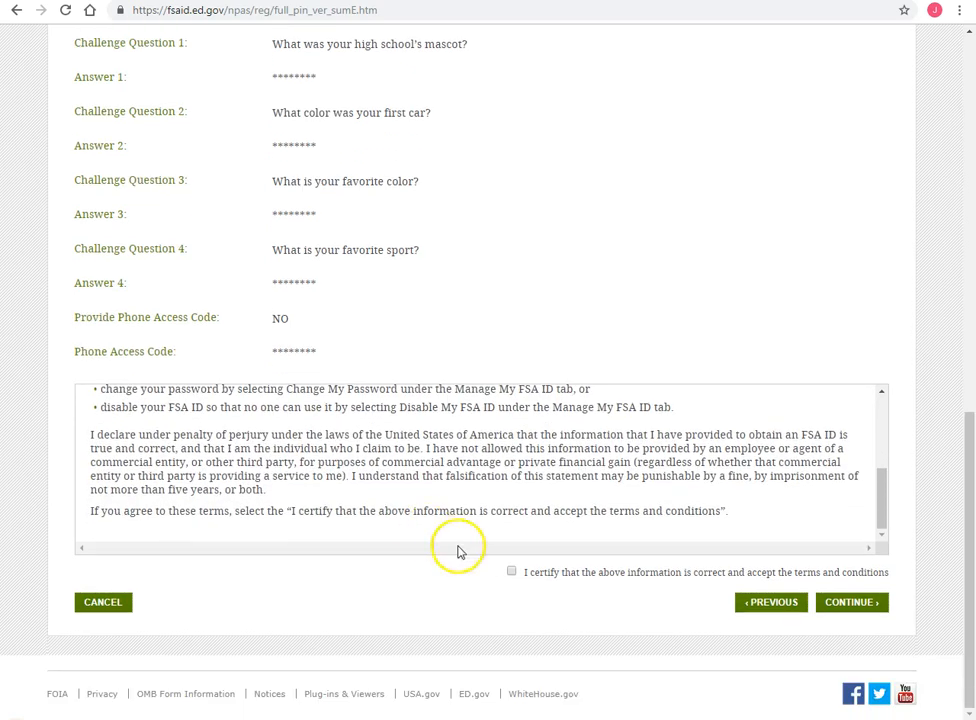
{"action": "left_click", "coordinate": [511, 573]}
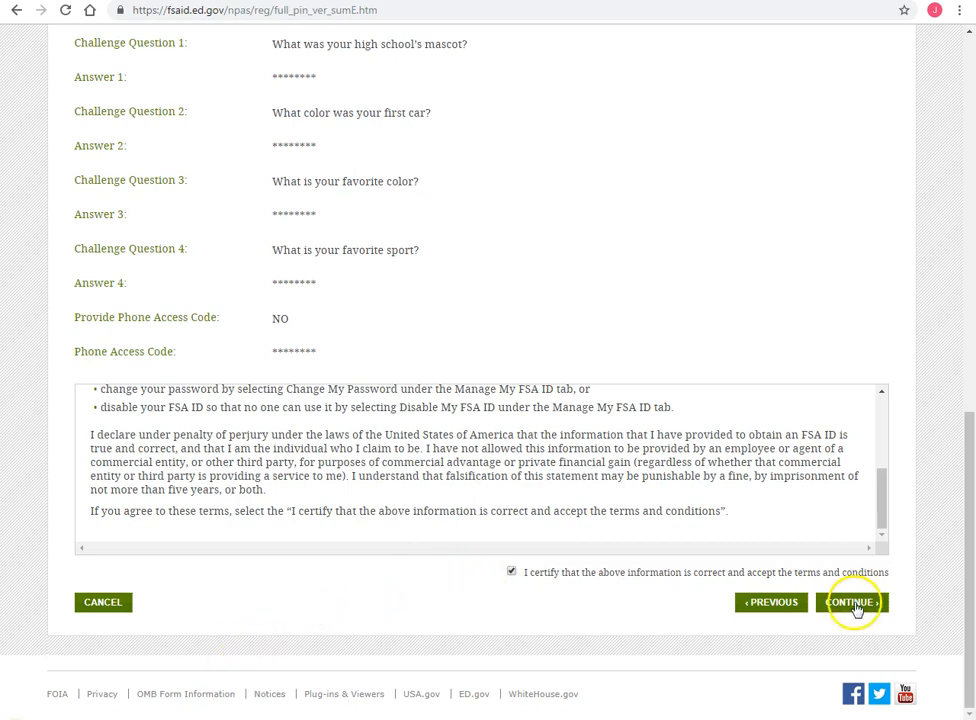
{"action": "left_click", "coordinate": [856, 609]}
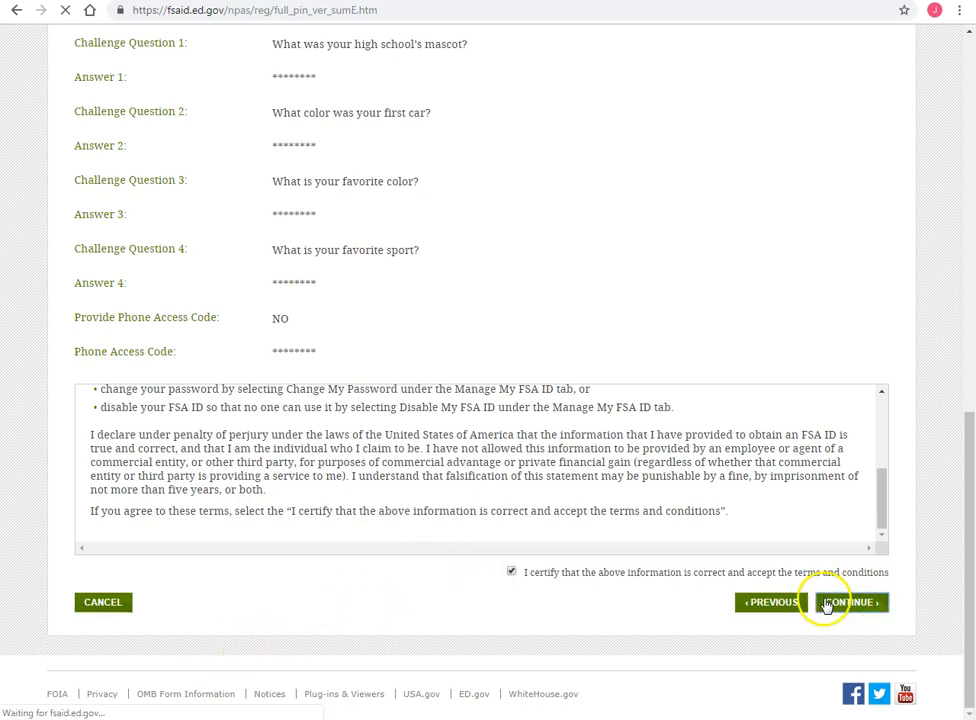